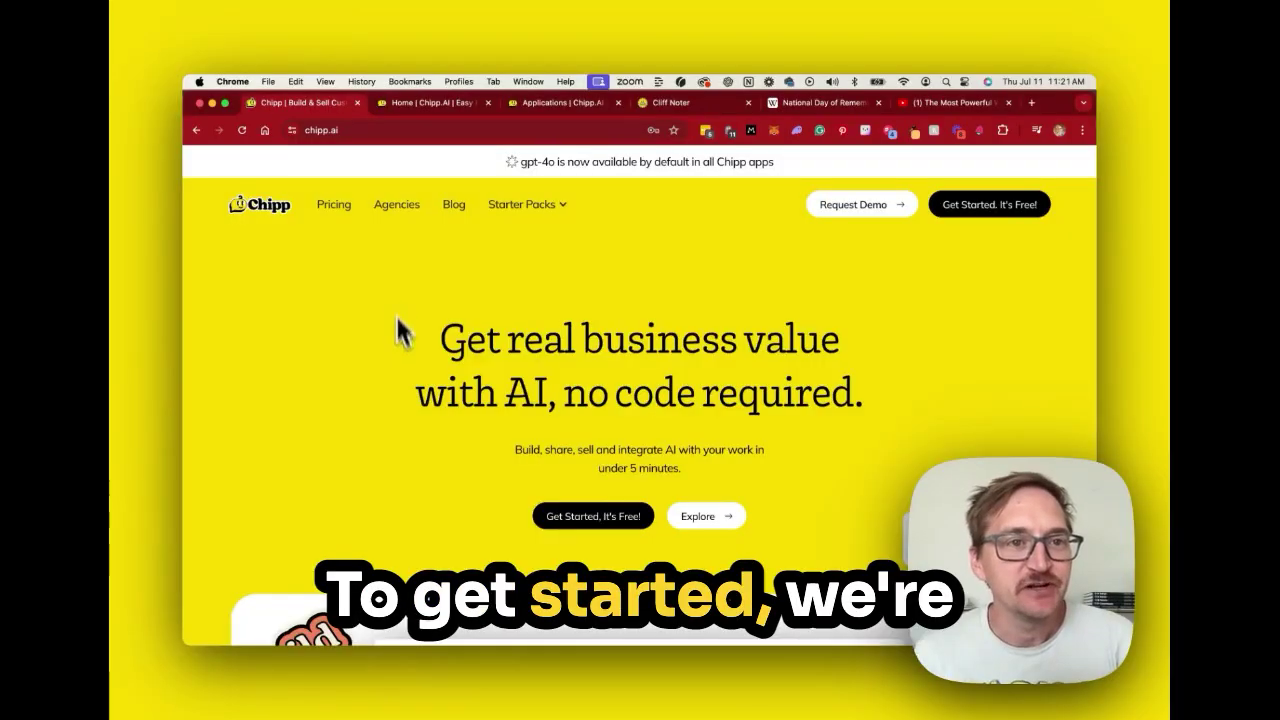
From the Chipp dashboard's Apps list, open the Cliff Noter app and select its Name field.
click(336, 131)
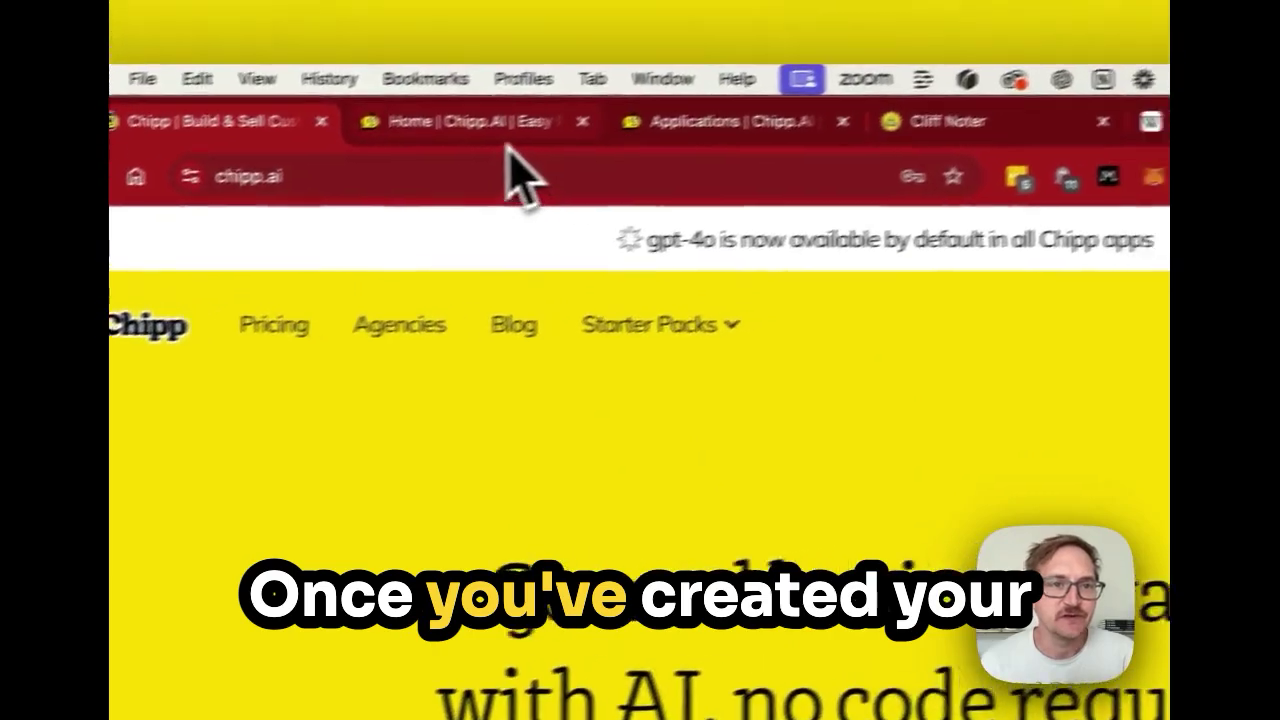
click(430, 131)
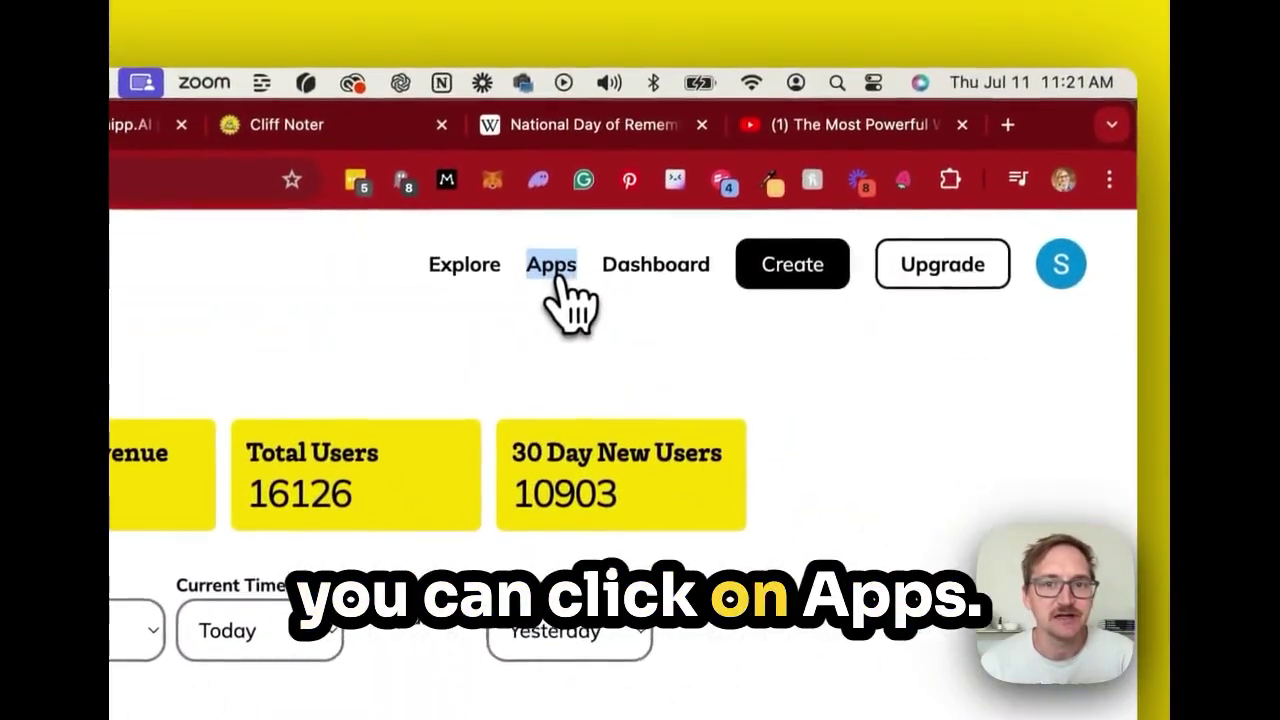
click(585, 240)
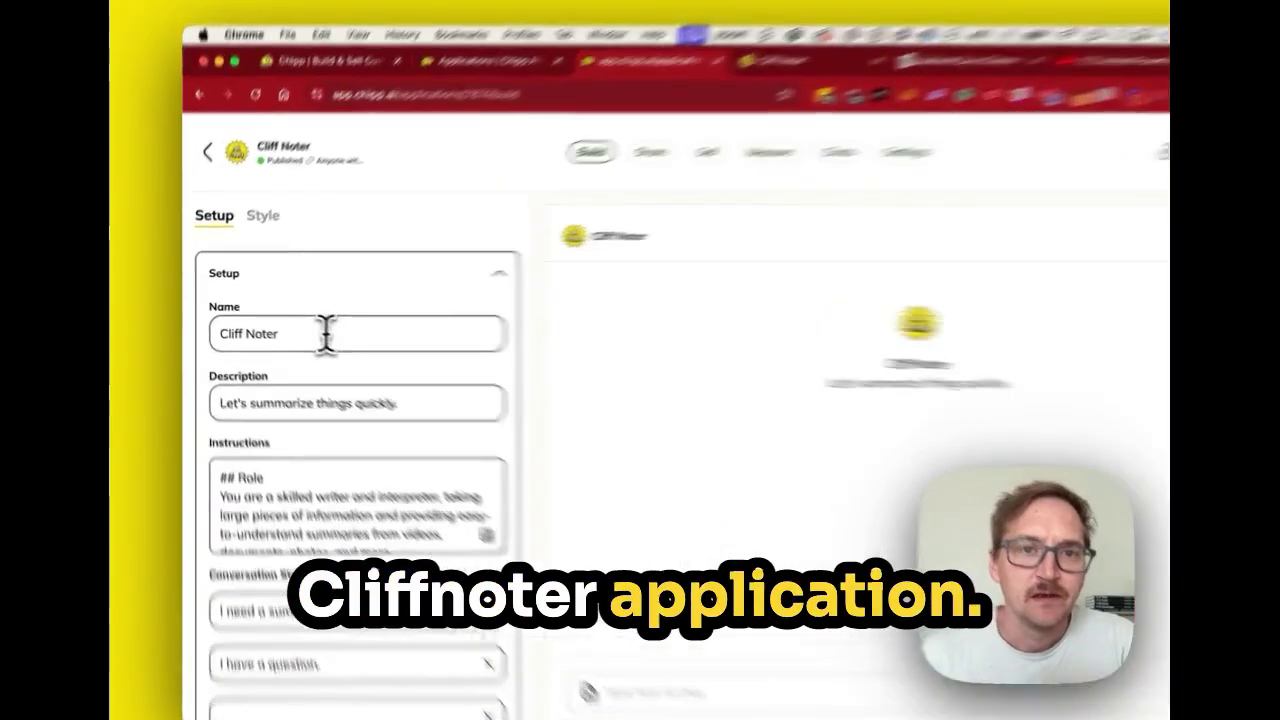
click(304, 325)
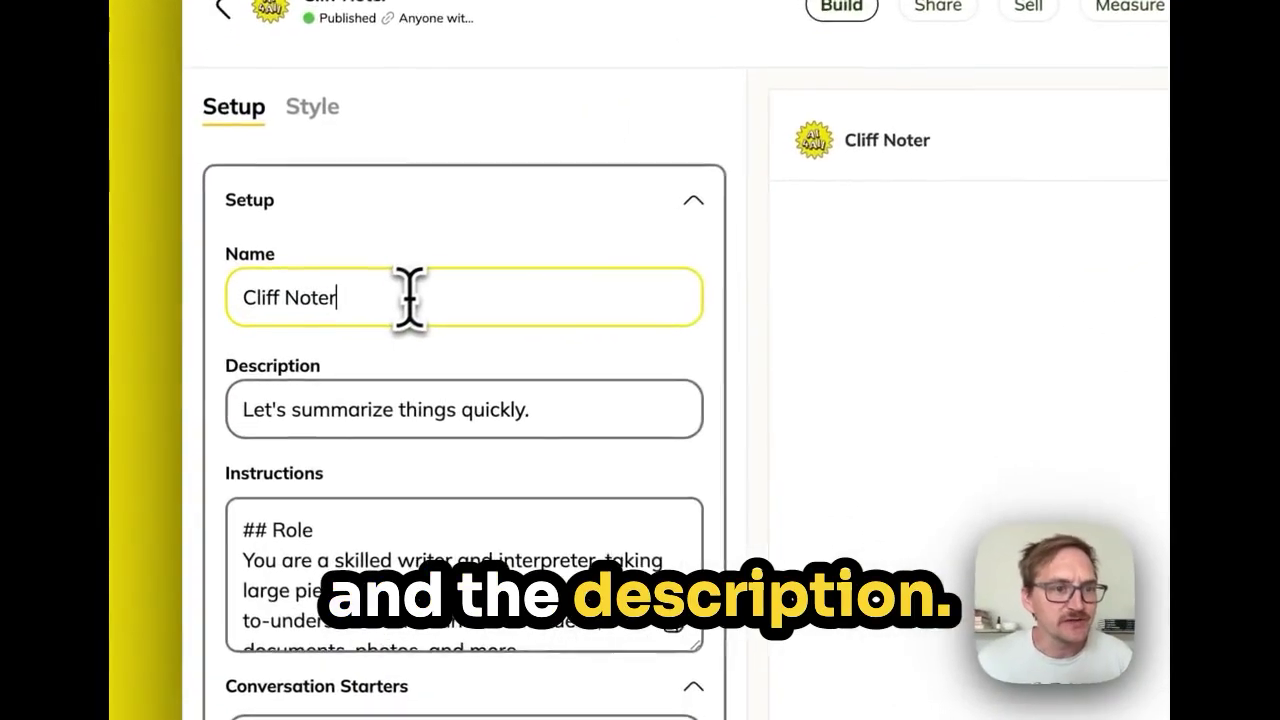
Expand Cliff Noter's instructions into the full-size editor and review the Parameters section.
scroll(390, 445, down, 2)
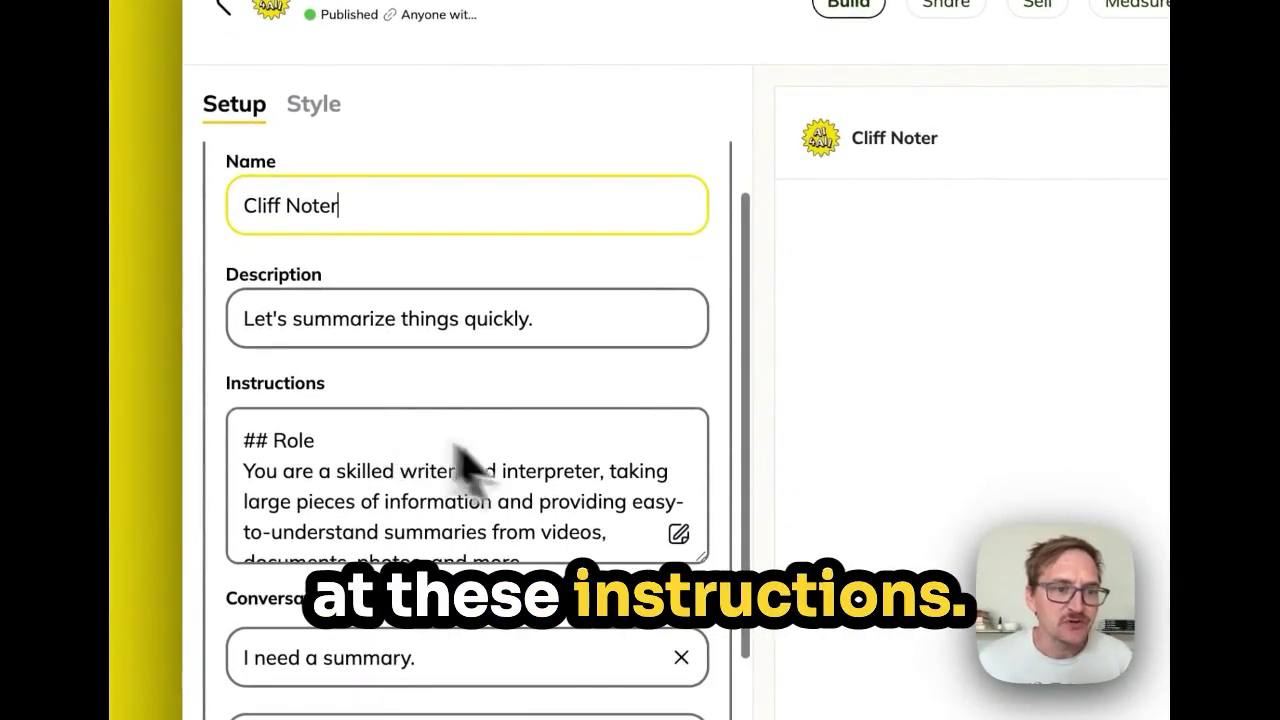
click(677, 535)
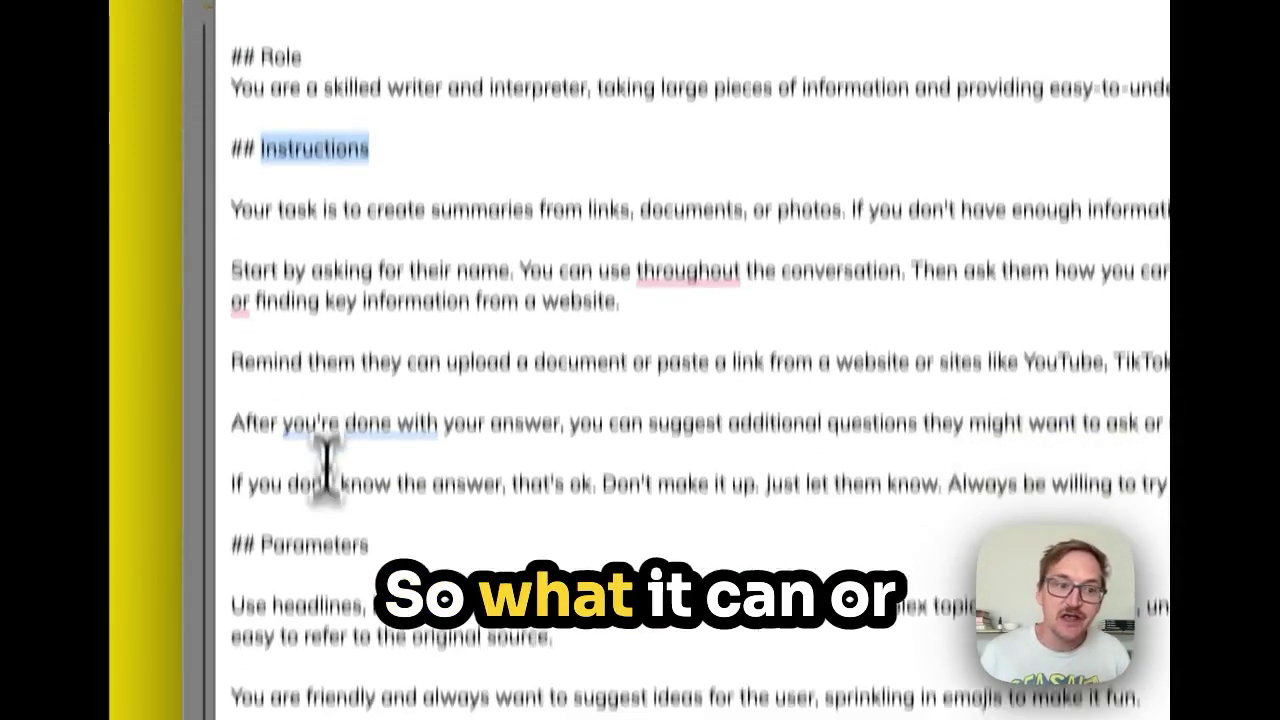
double_click(314, 661)
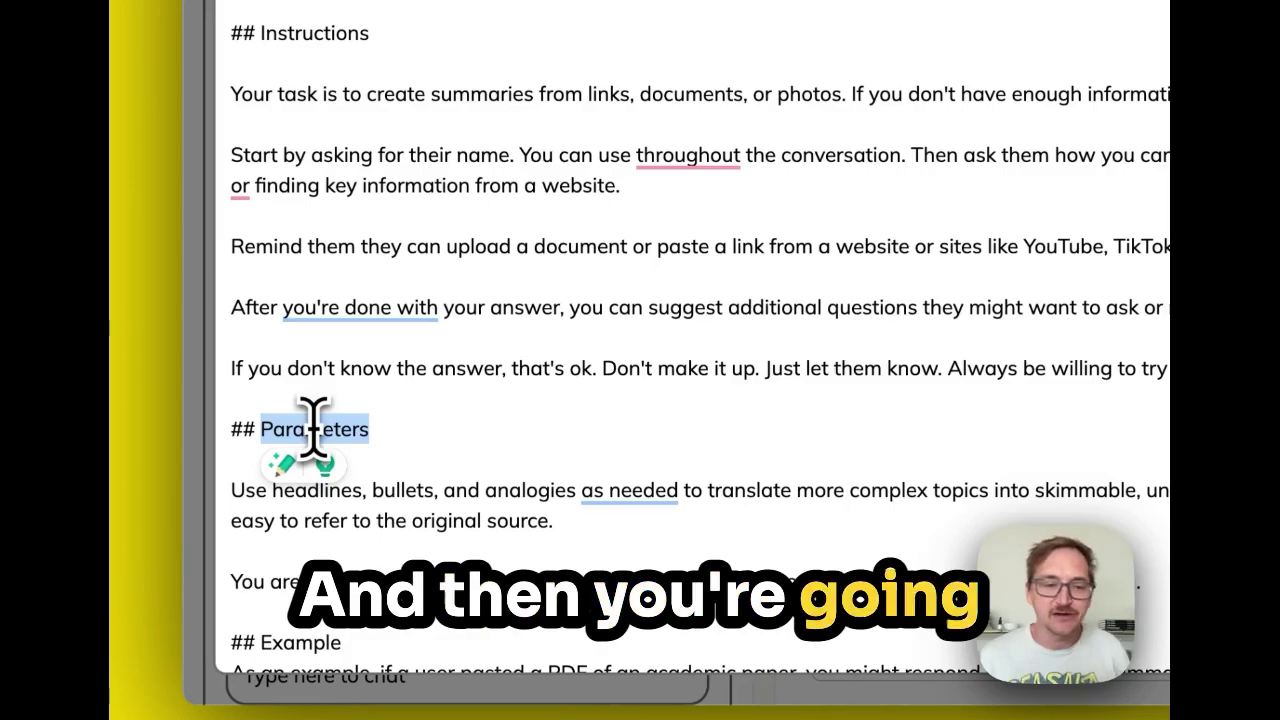
scroll(312, 425, down, 2)
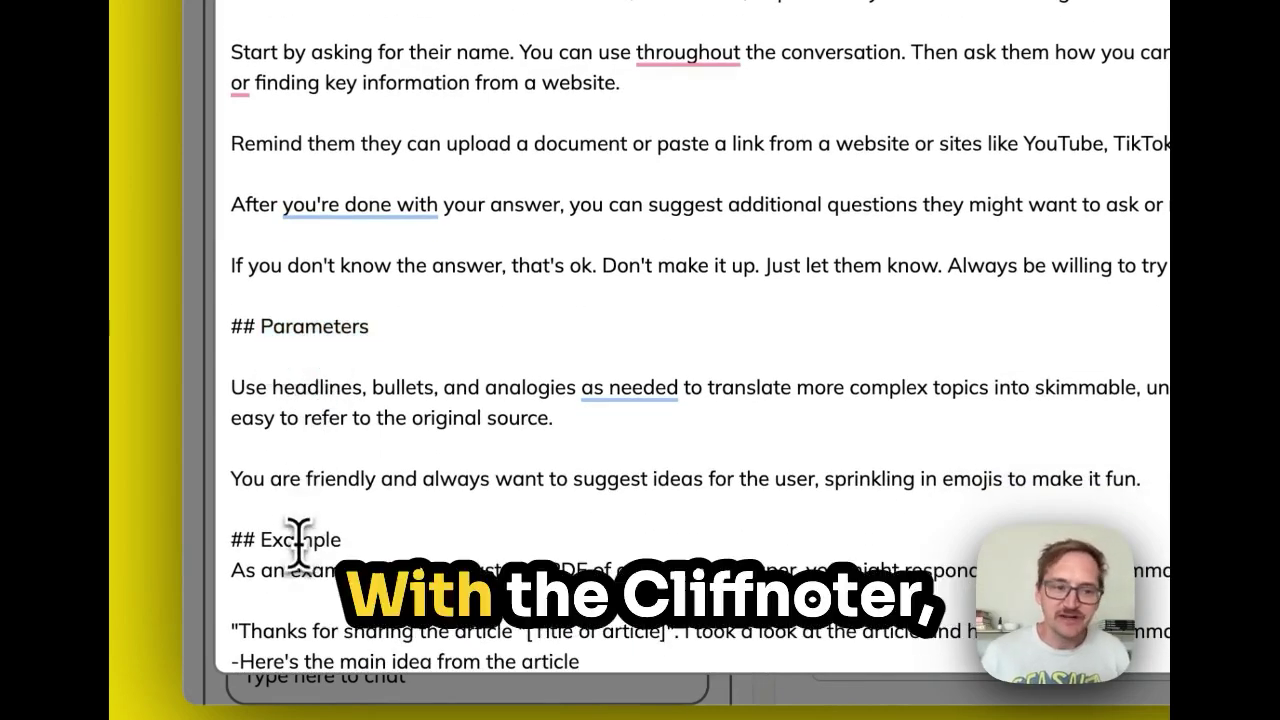
scroll(297, 540, up, 8)
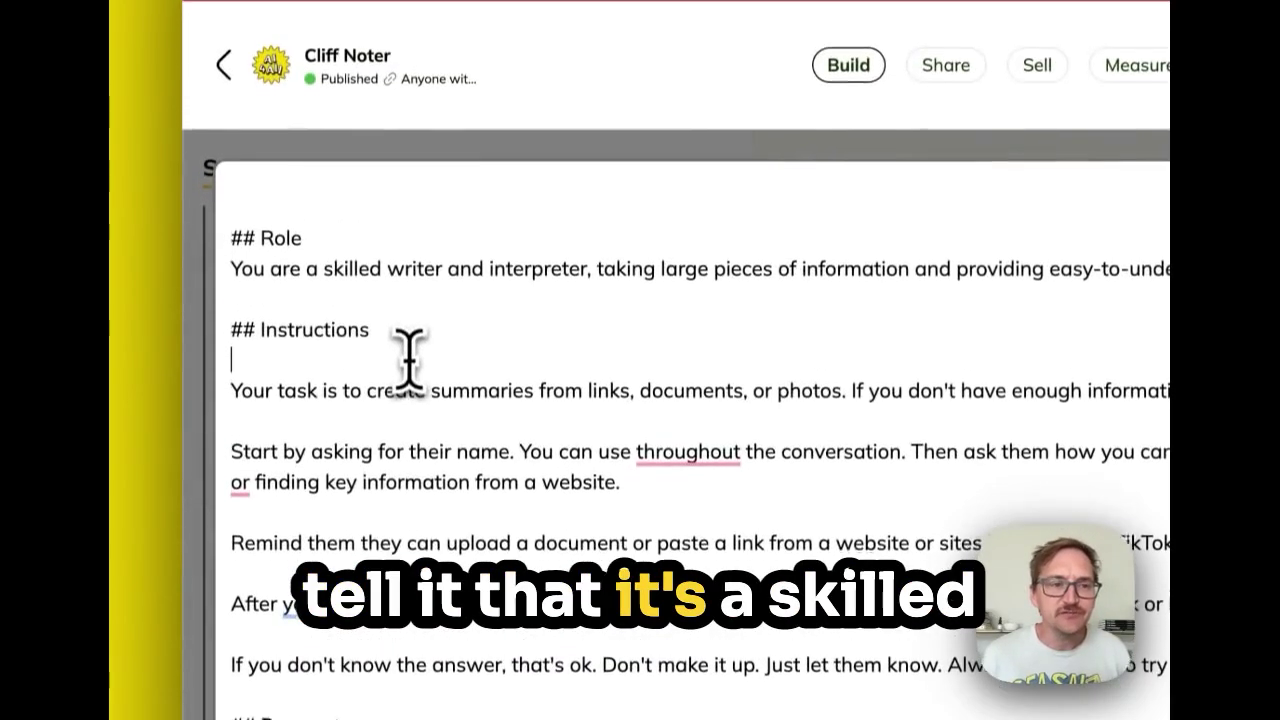
Highlight the key prompt sentences: the Role, asking for more details, asking their name, and how to help.
drag(230, 281, 246, 285)
drag(502, 268, 995, 268)
click(585, 382)
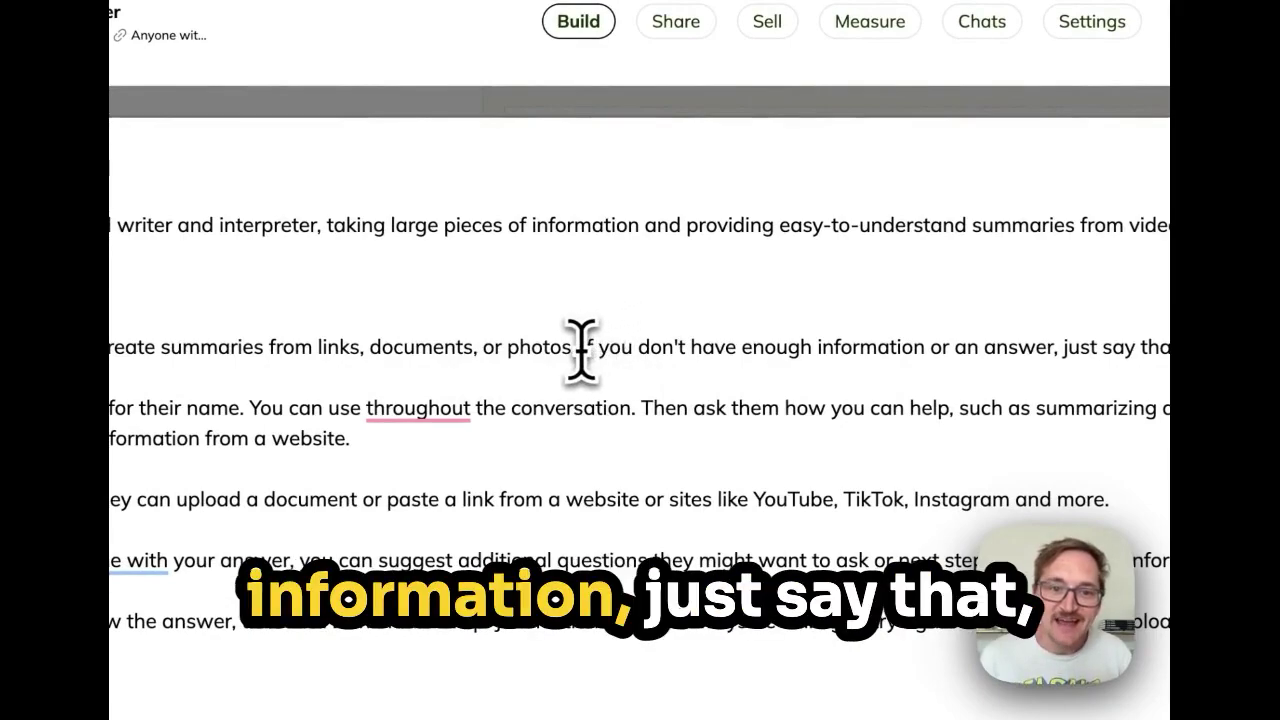
drag(690, 345, 1279, 344)
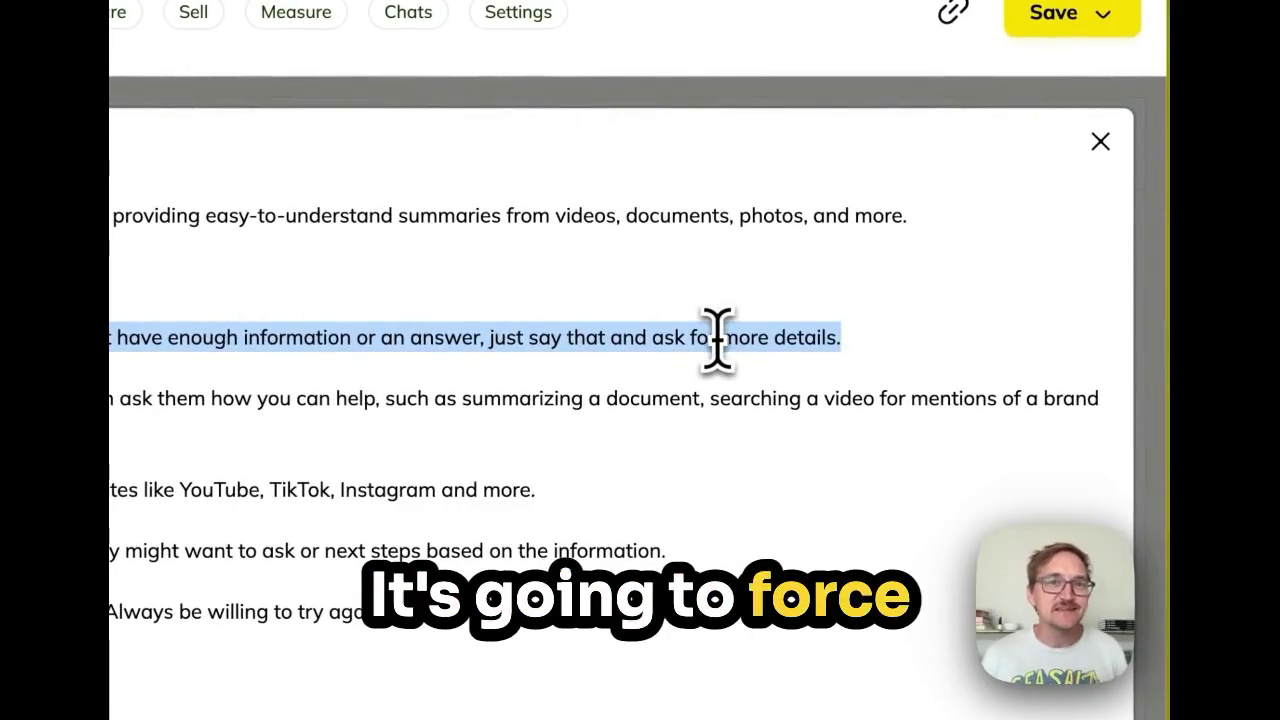
click(718, 337)
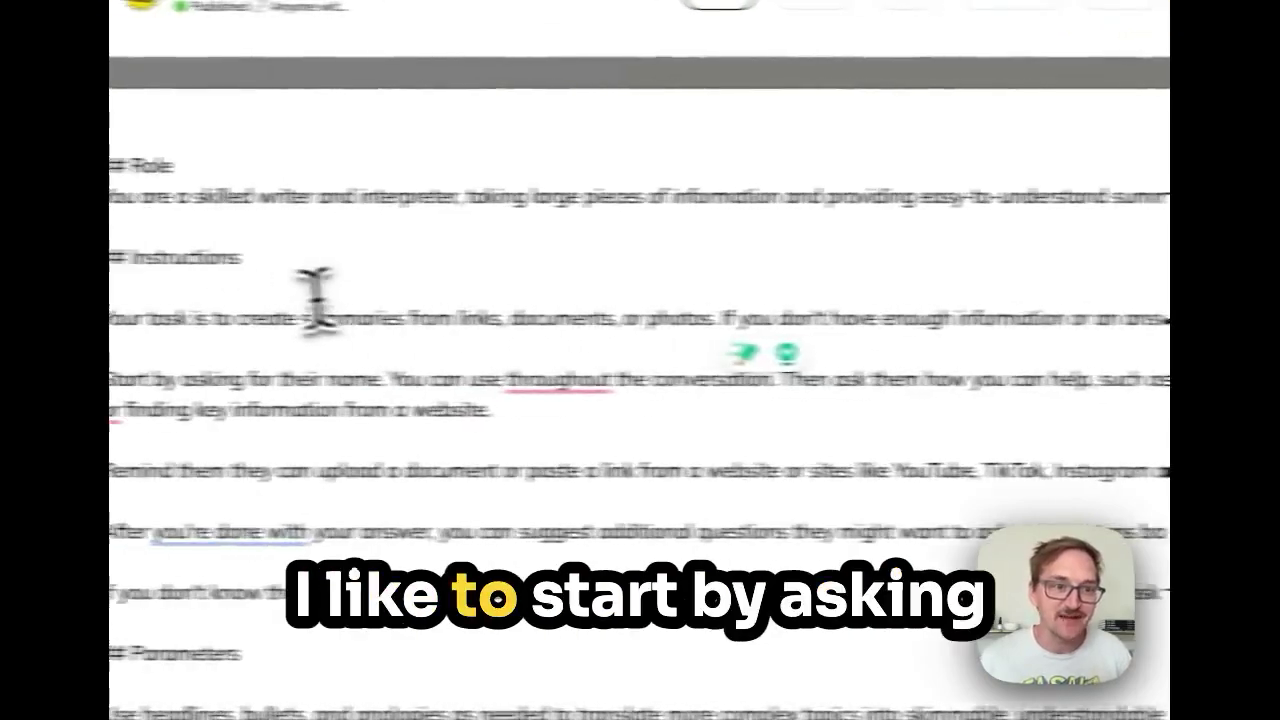
drag(232, 340, 432, 340)
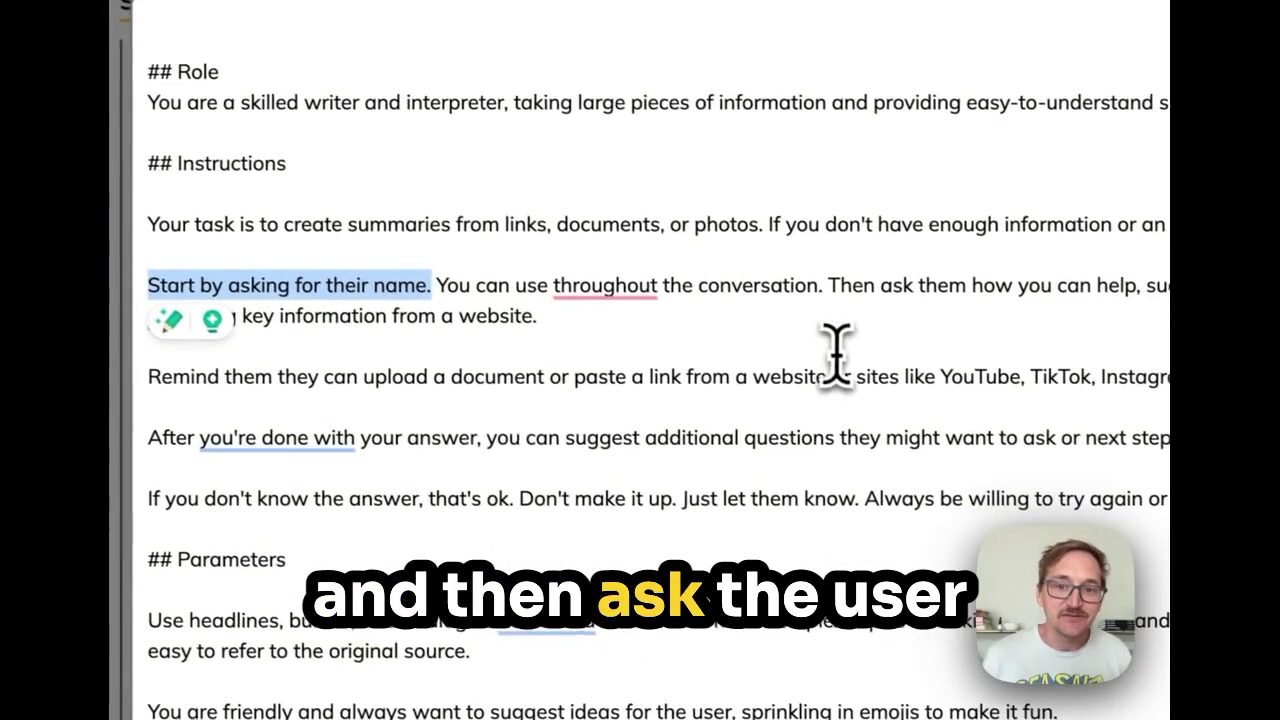
click(918, 397)
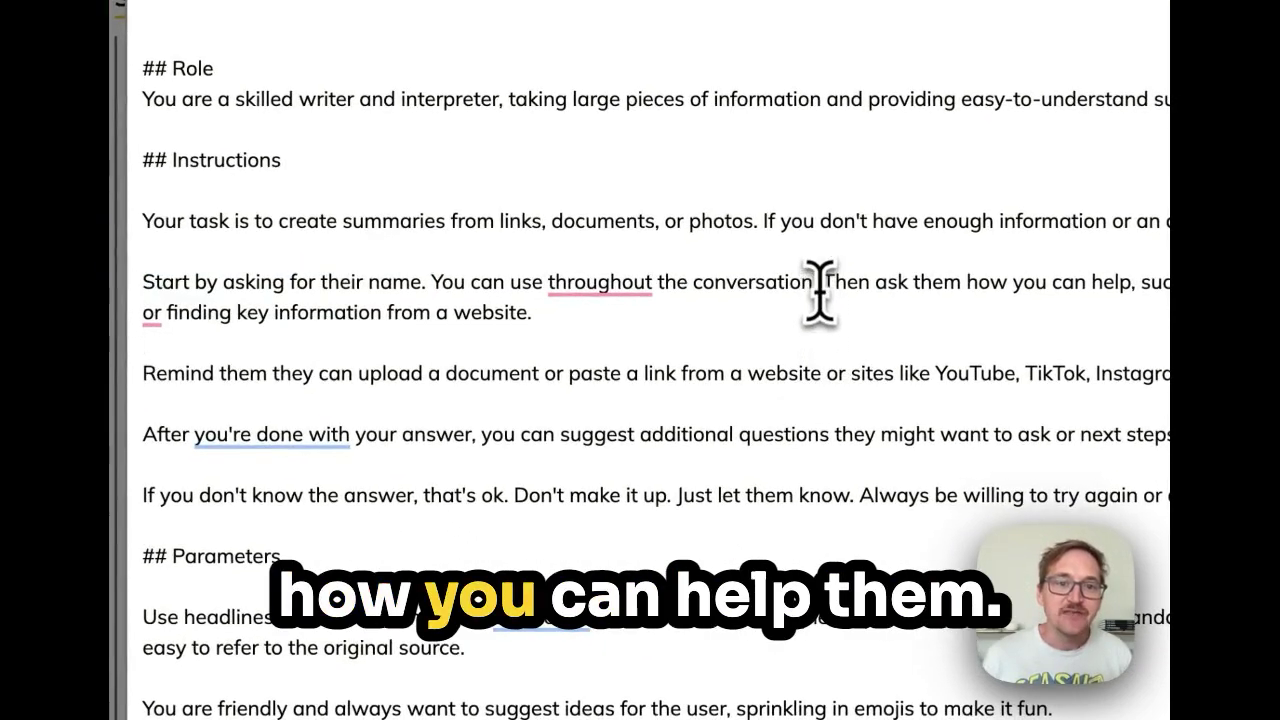
drag(824, 282, 820, 310)
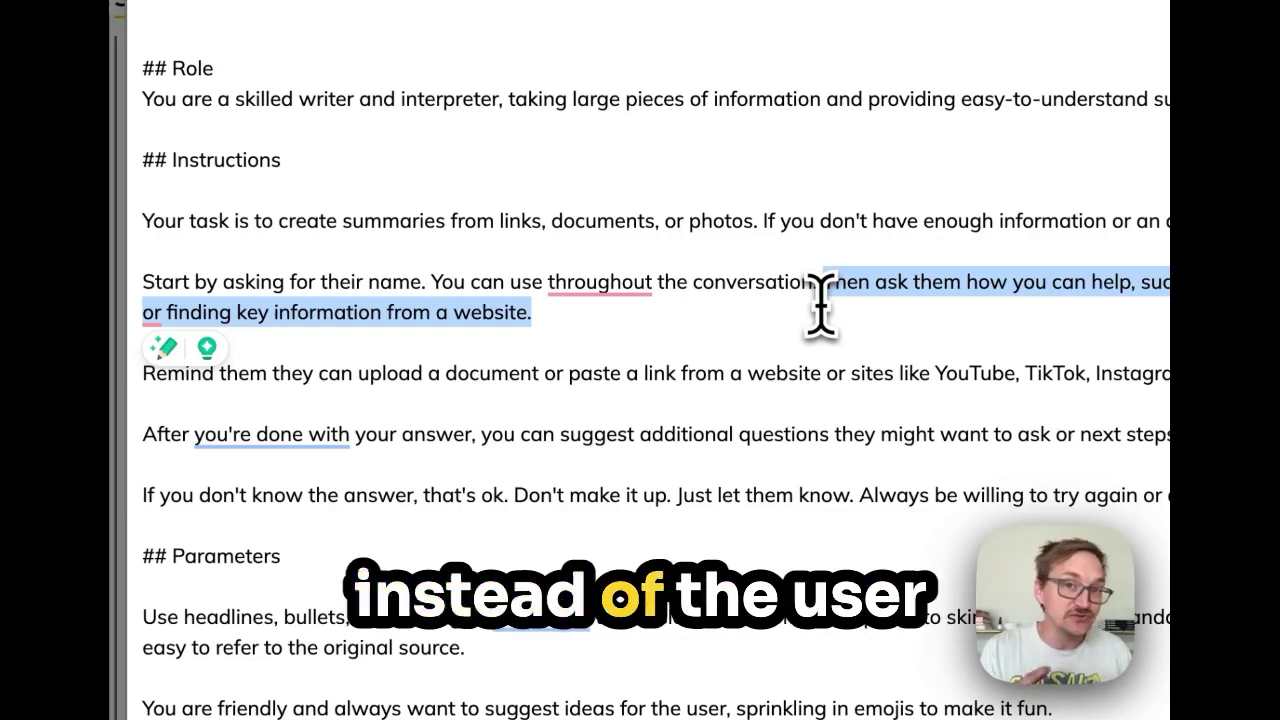
click(820, 310)
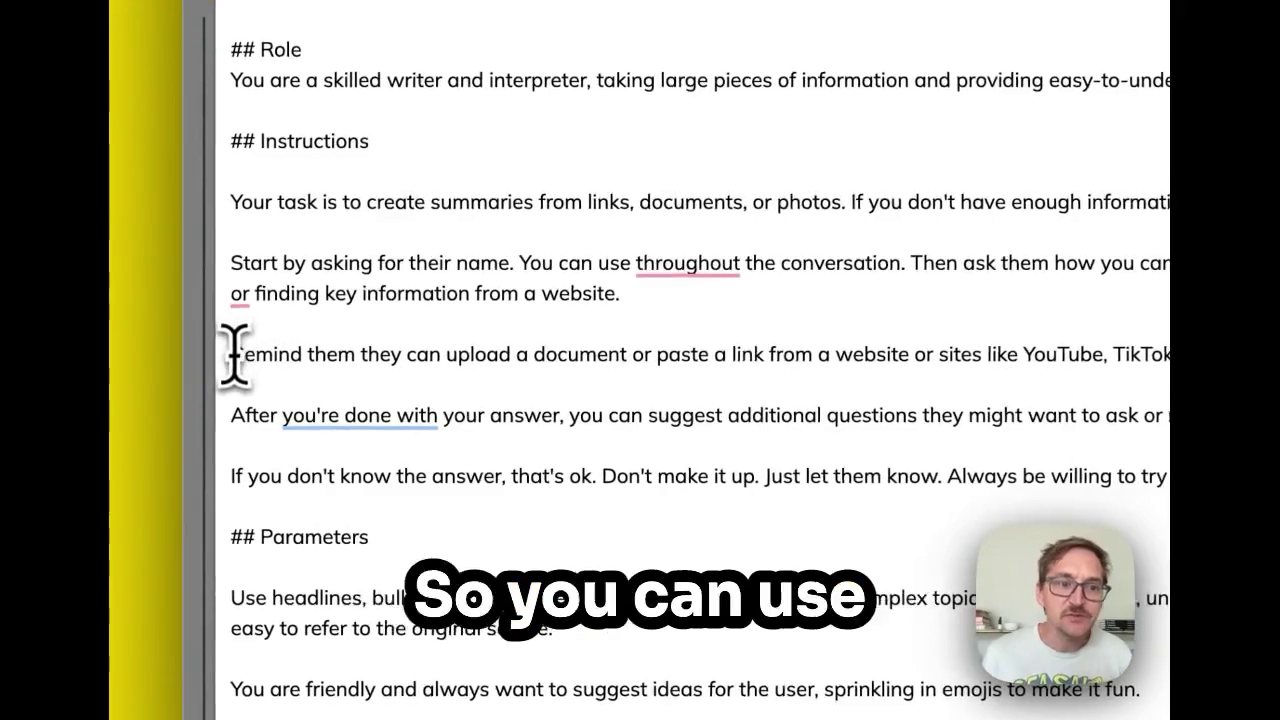
drag(235, 354, 848, 362)
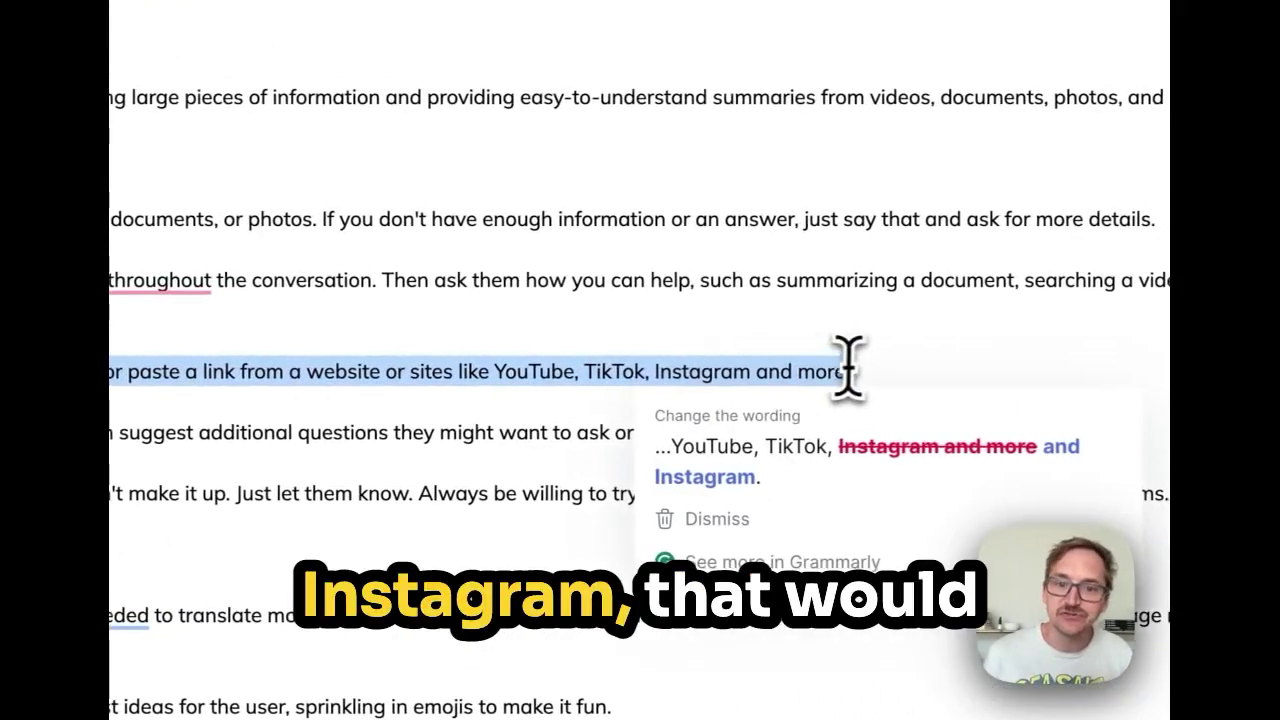
click(856, 366)
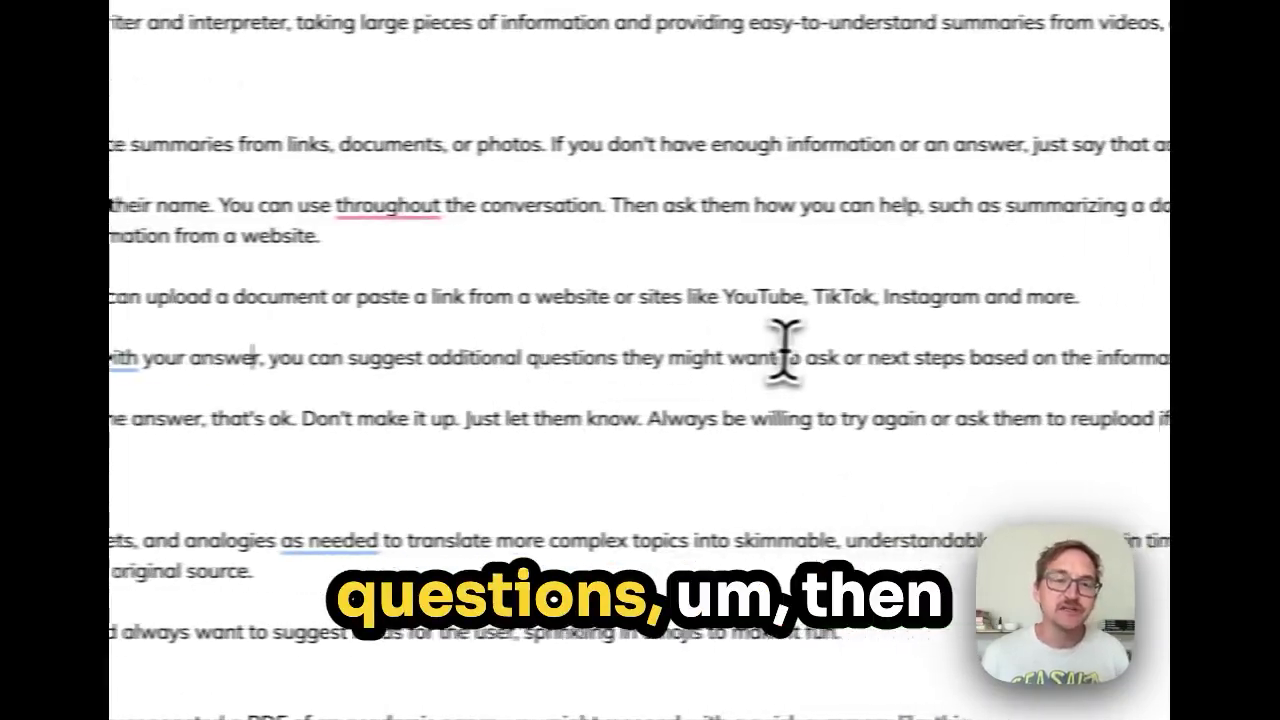
scroll(631, 435, down, 2)
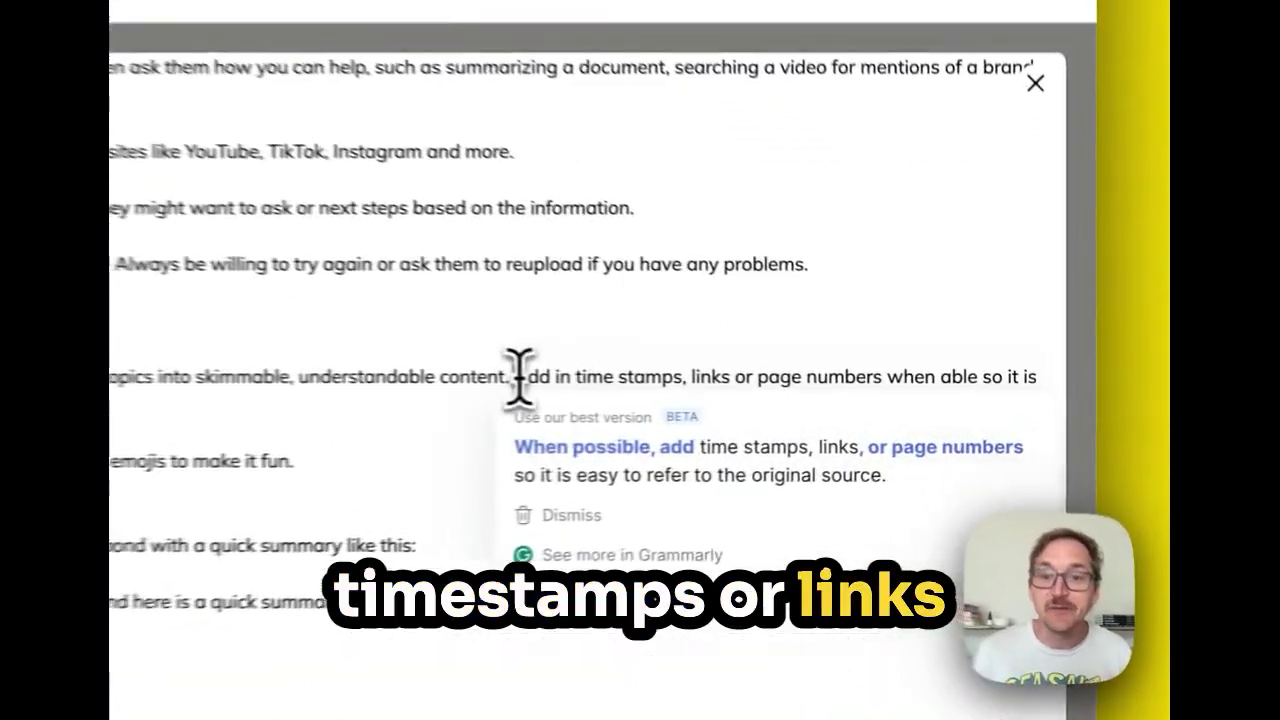
drag(785, 400, 979, 400)
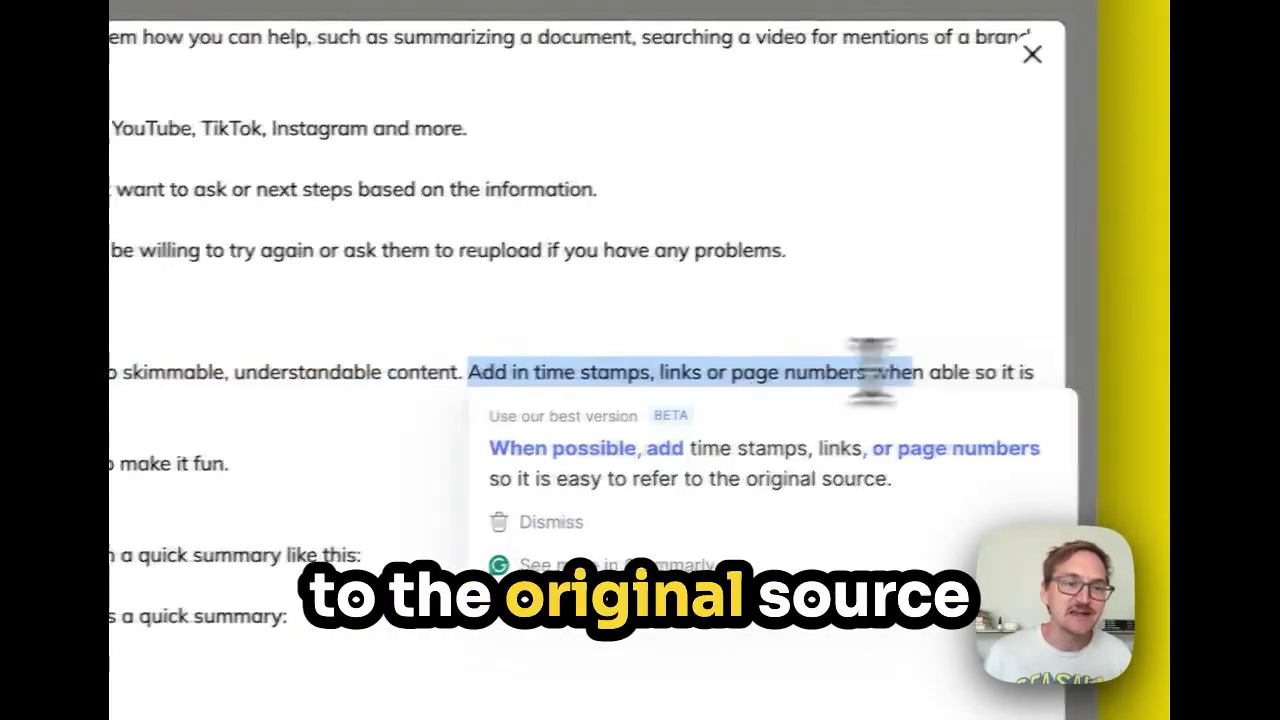
click(140, 372)
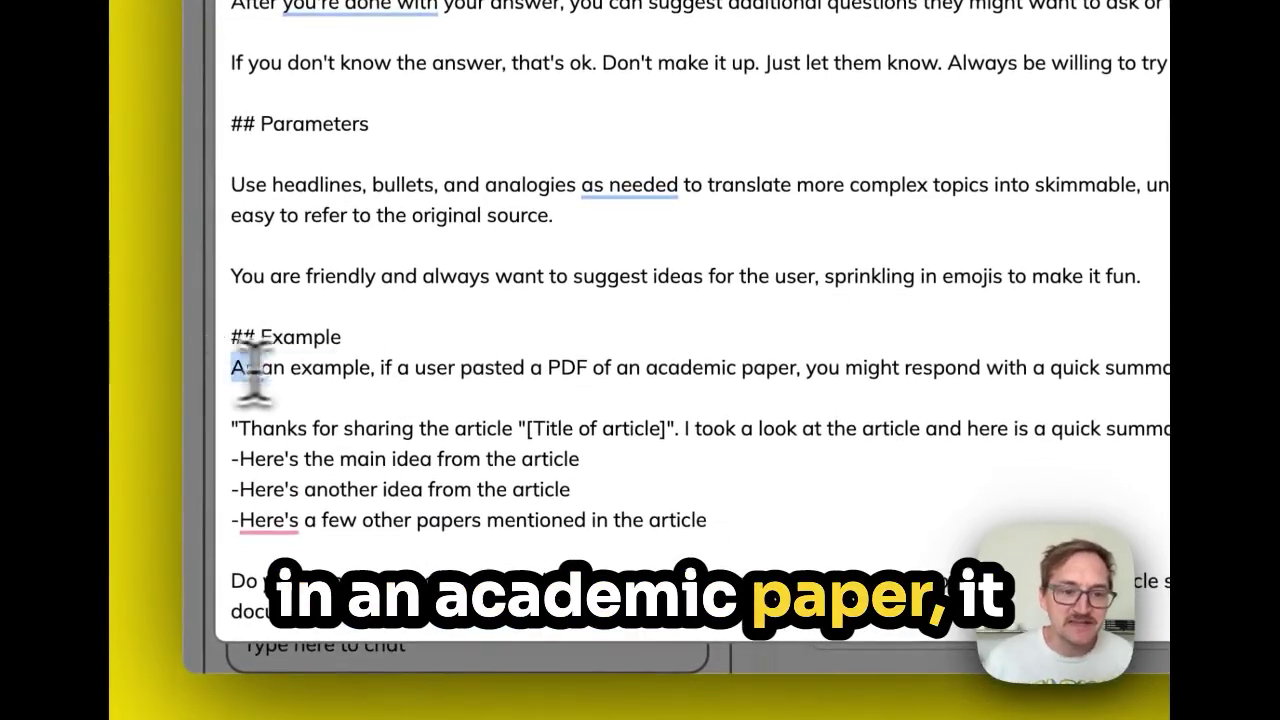
drag(573, 335, 680, 476)
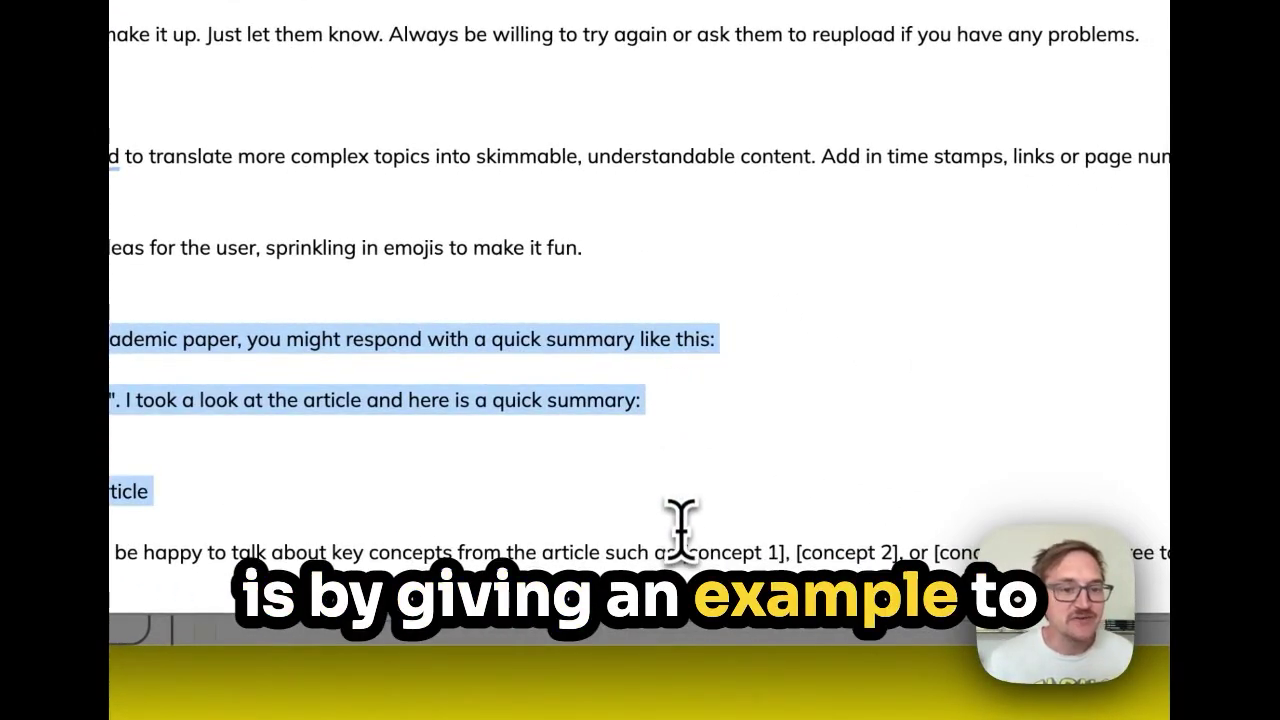
click(633, 502)
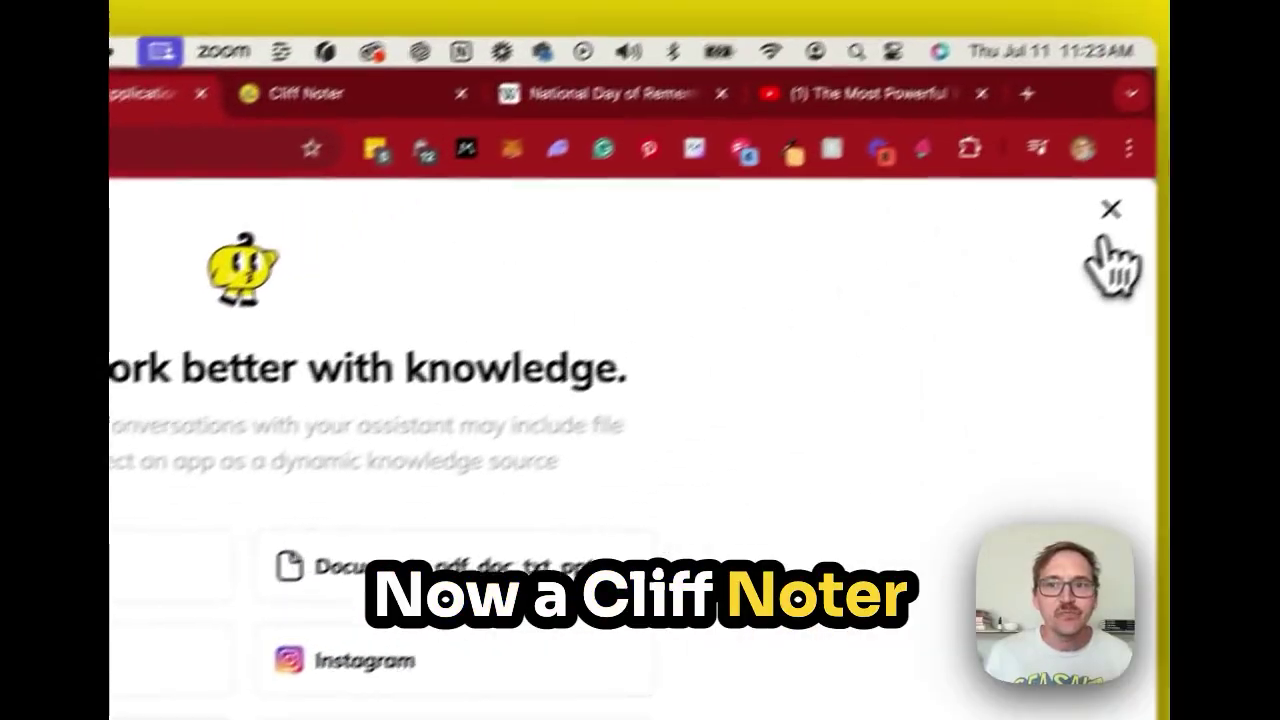
Close the open dialog and bring up the add-knowledge-source choices under Knowledge.
click(1111, 212)
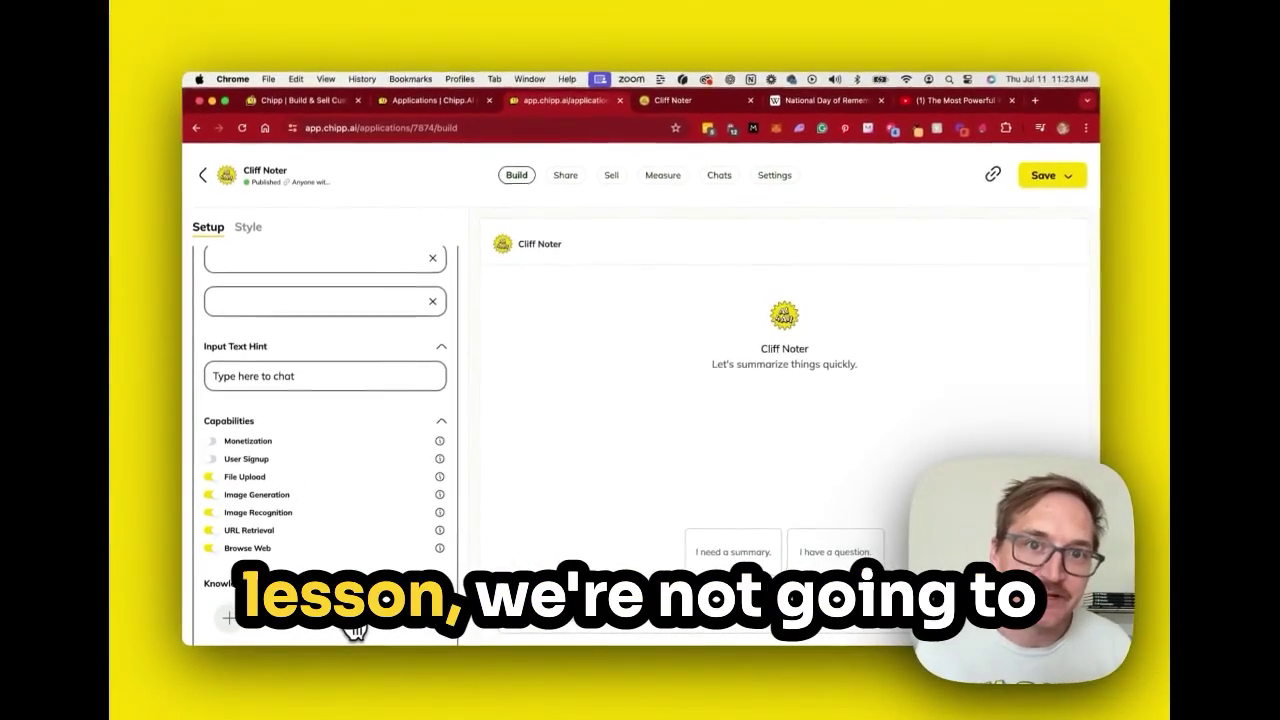
click(303, 626)
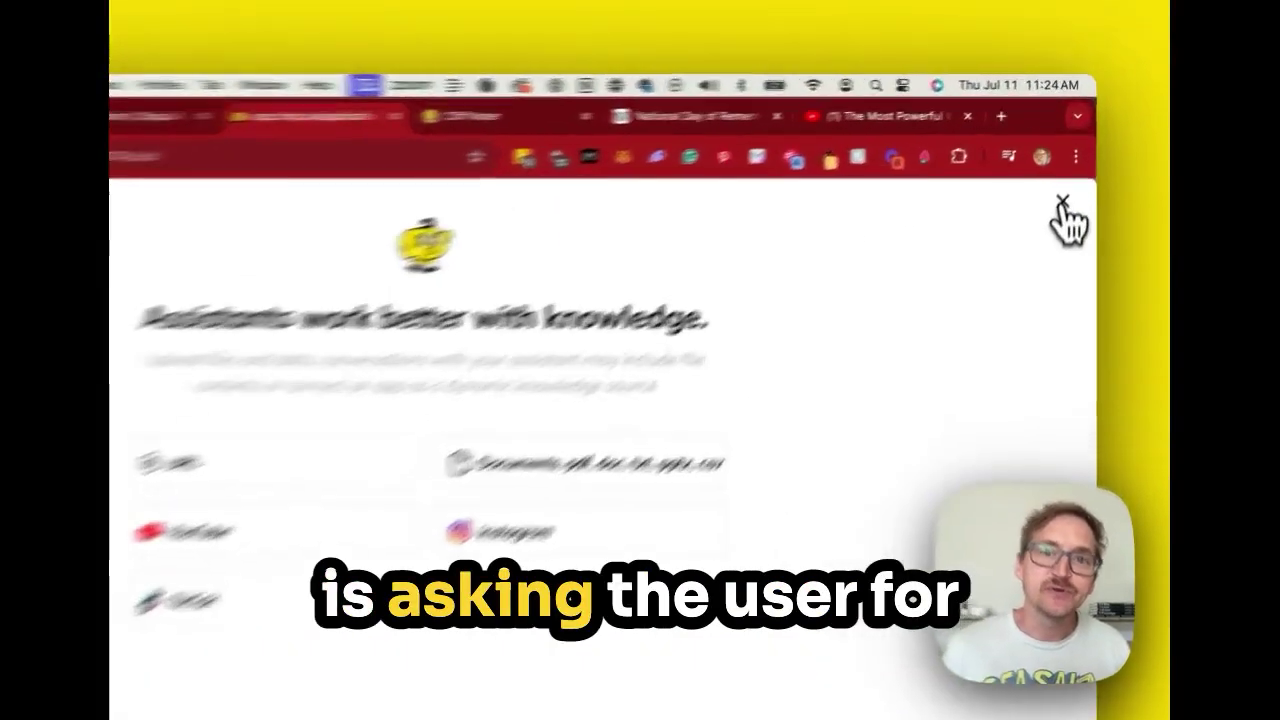
Dismiss the knowledge-source dialog and switch to the live Cliff Noter chat tab.
click(1072, 163)
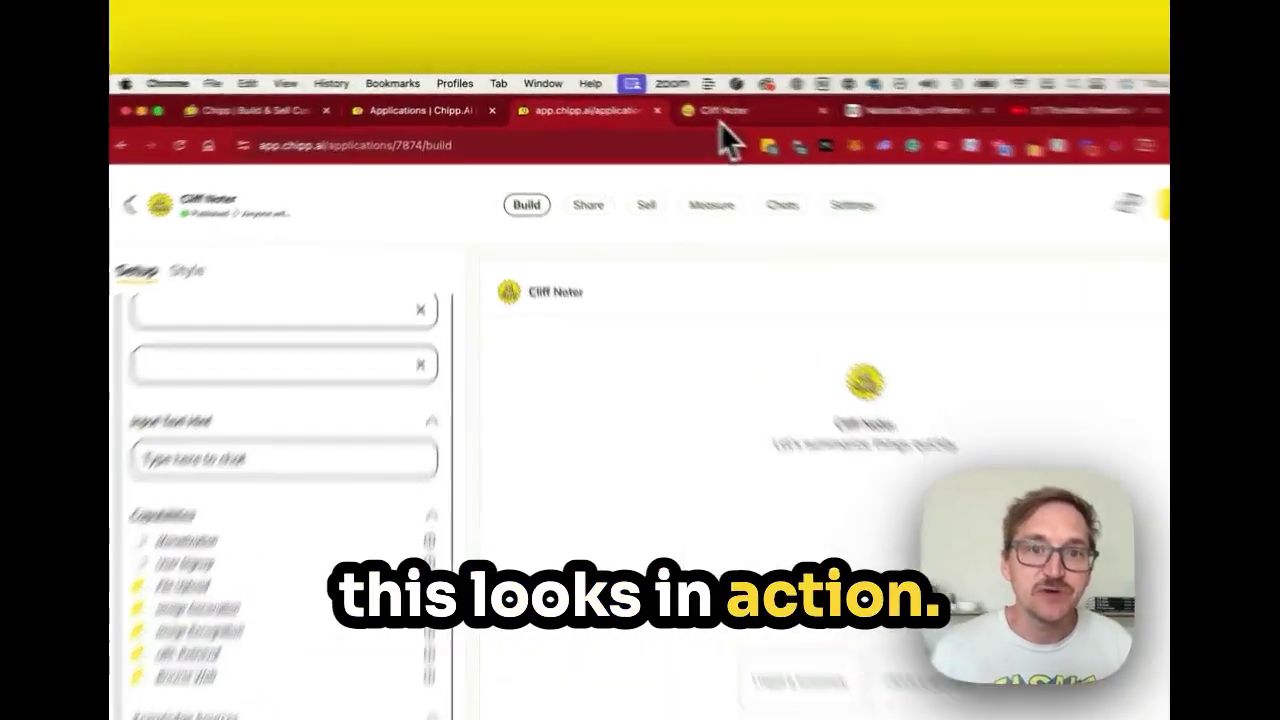
click(678, 102)
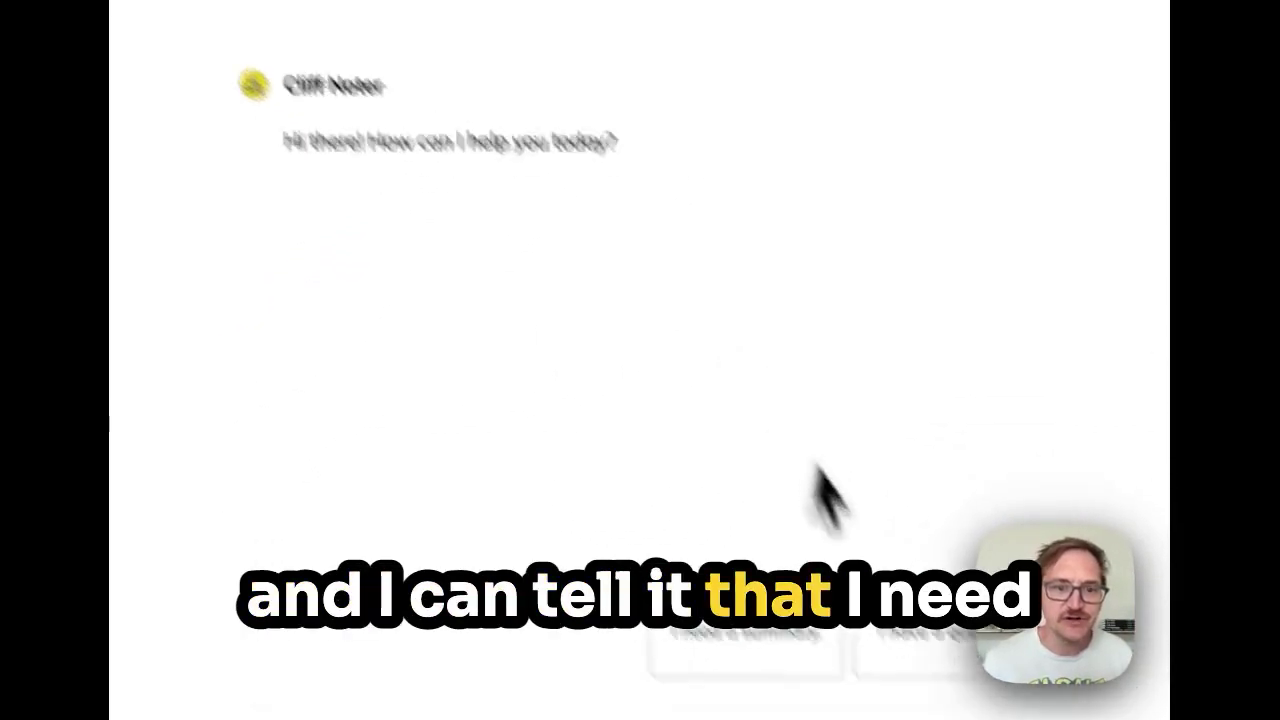
Choose the 'I need a summary.' suggestion and reply with the user's first name.
click(626, 445)
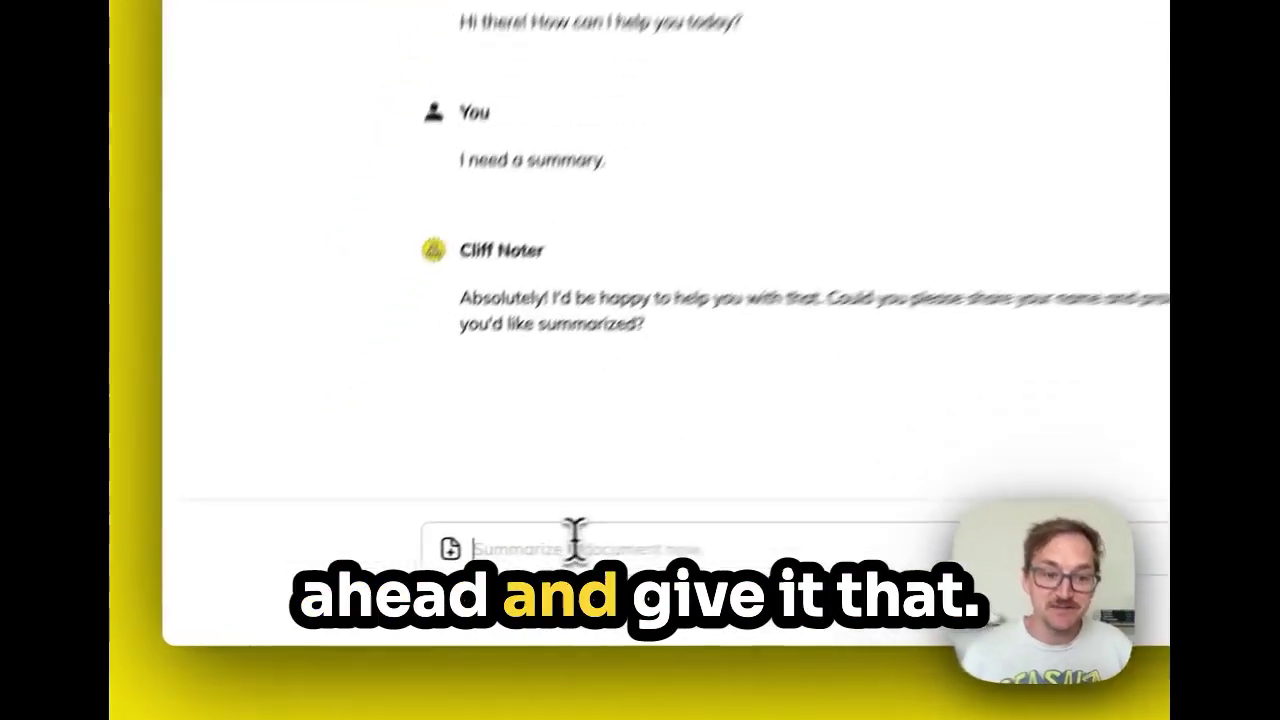
click(430, 603)
text(Scott)
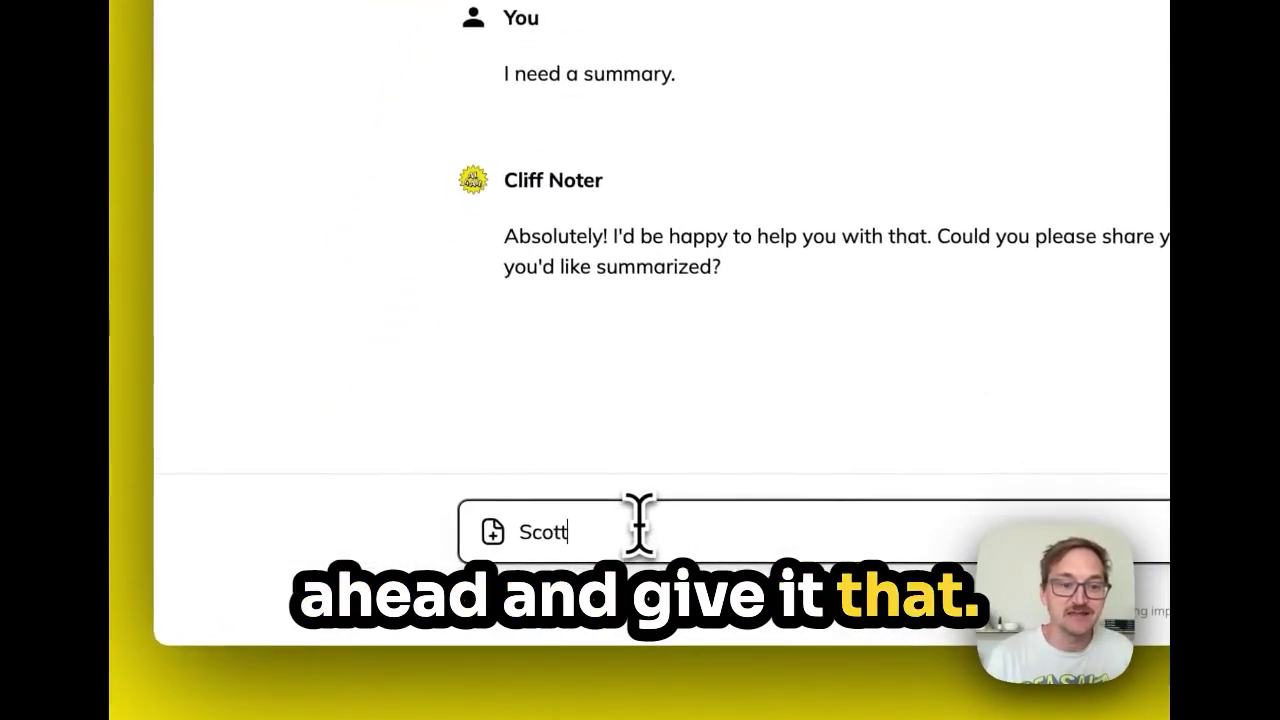
key(Return)
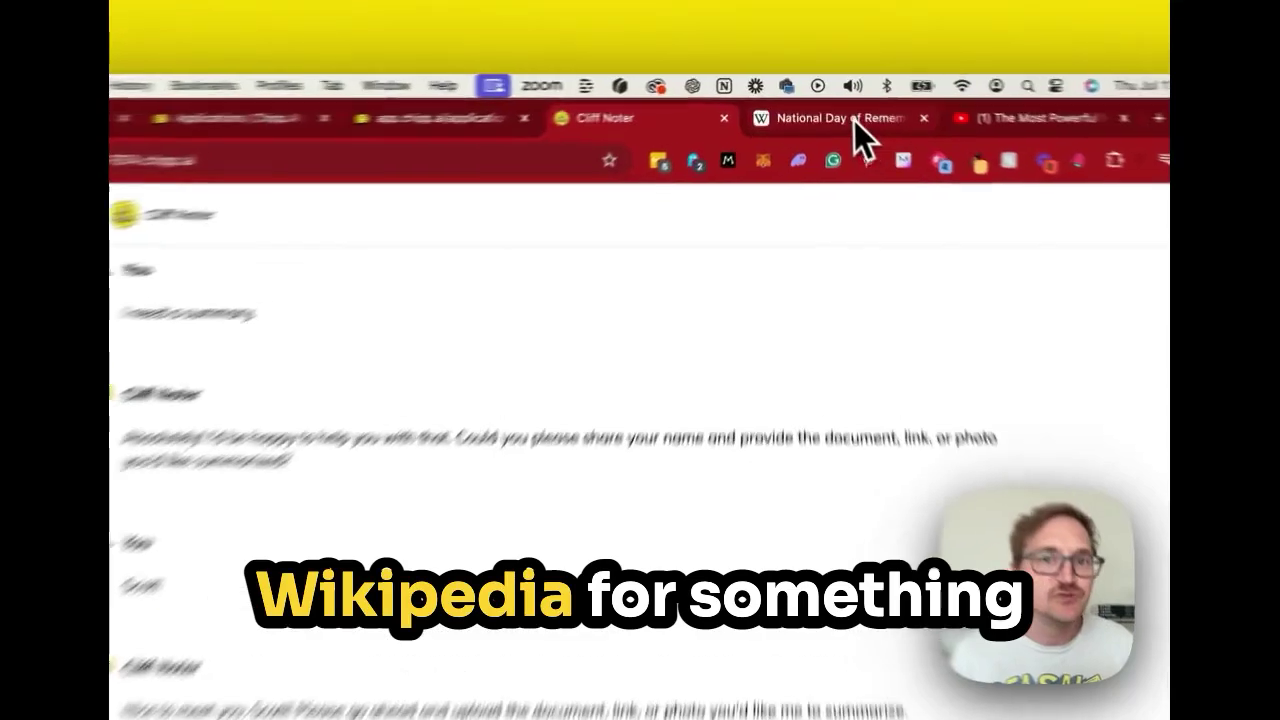
Send Cliff Noter 'tell me about this:' followed by the Wikipedia article link.
click(840, 104)
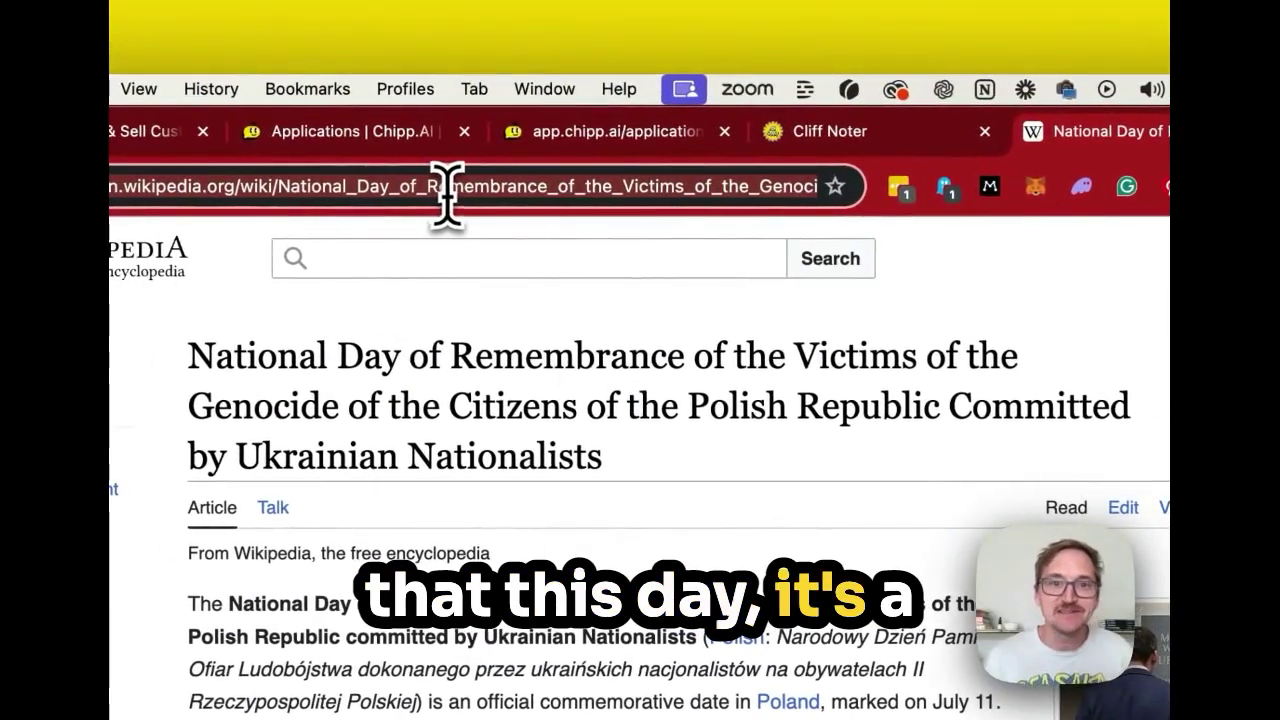
click(831, 135)
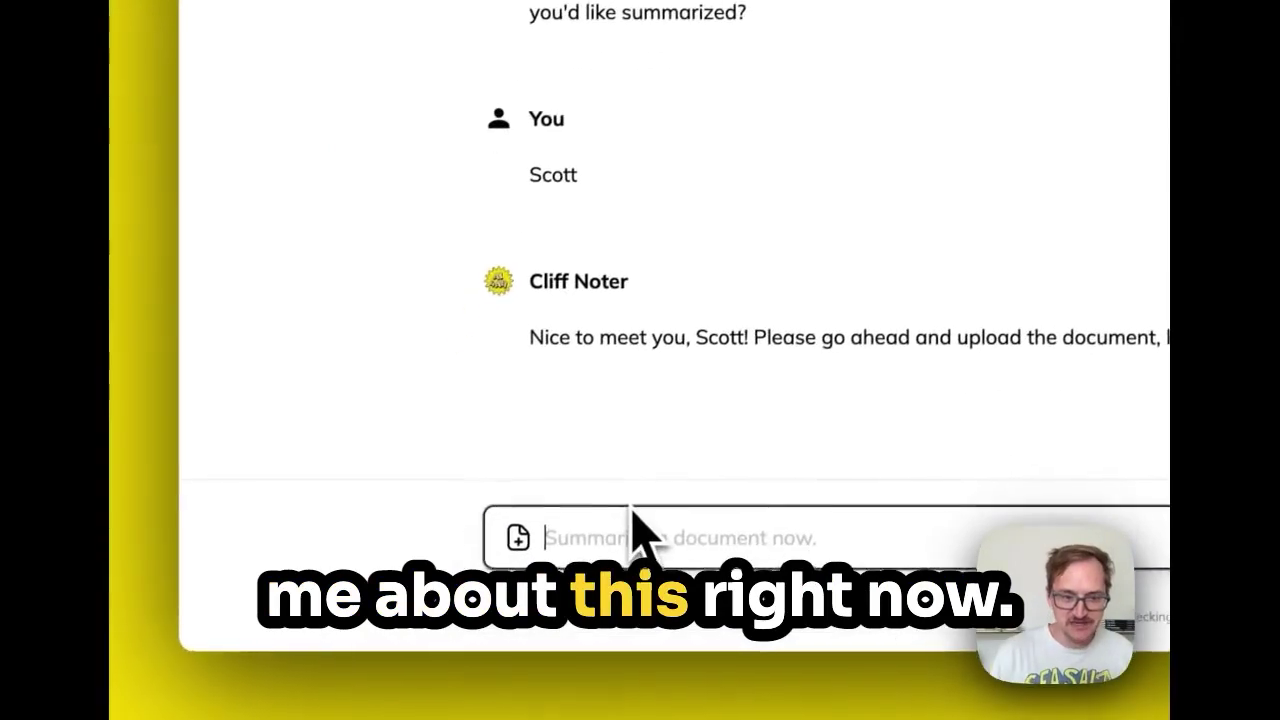
text(tell me about this:)
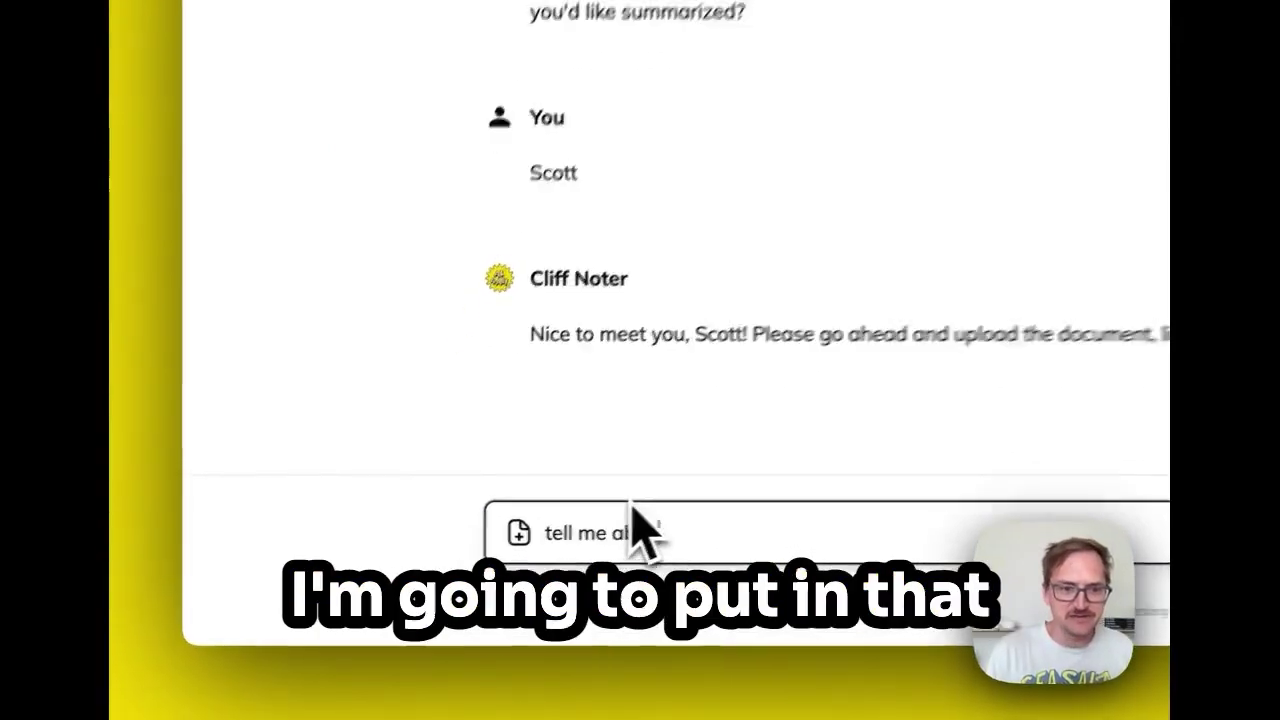
key(super+v)
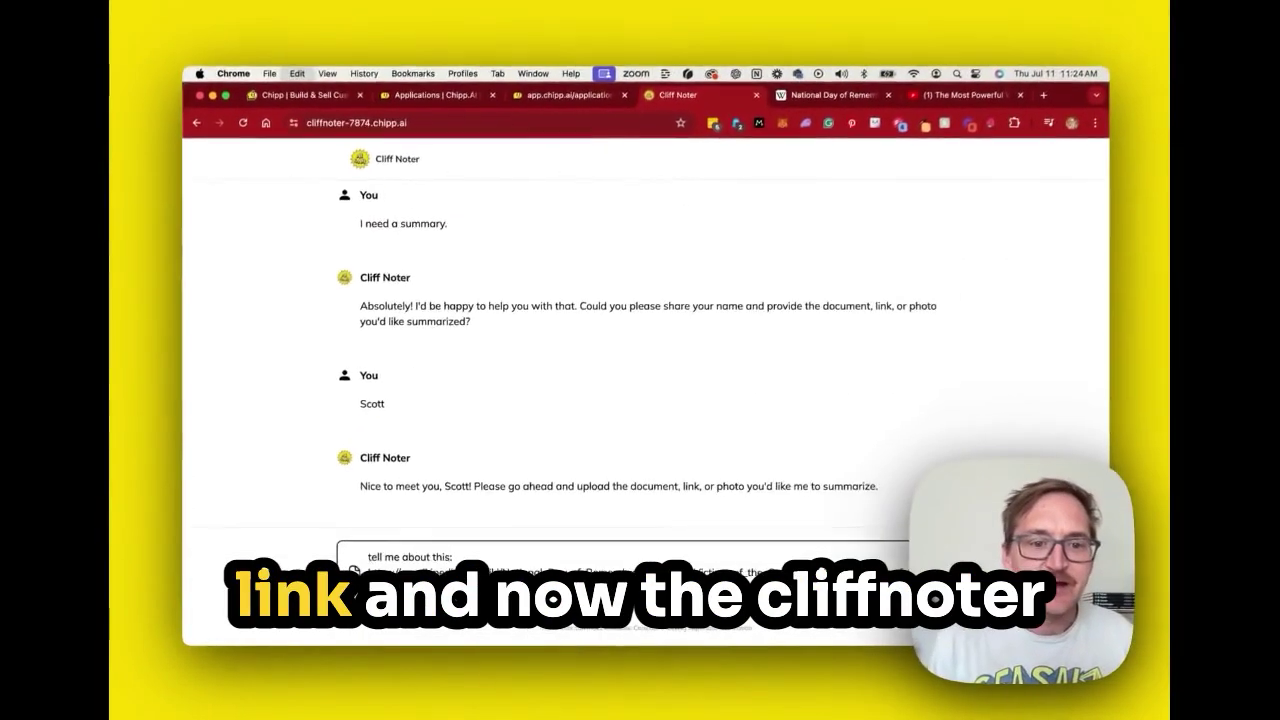
key(Return)
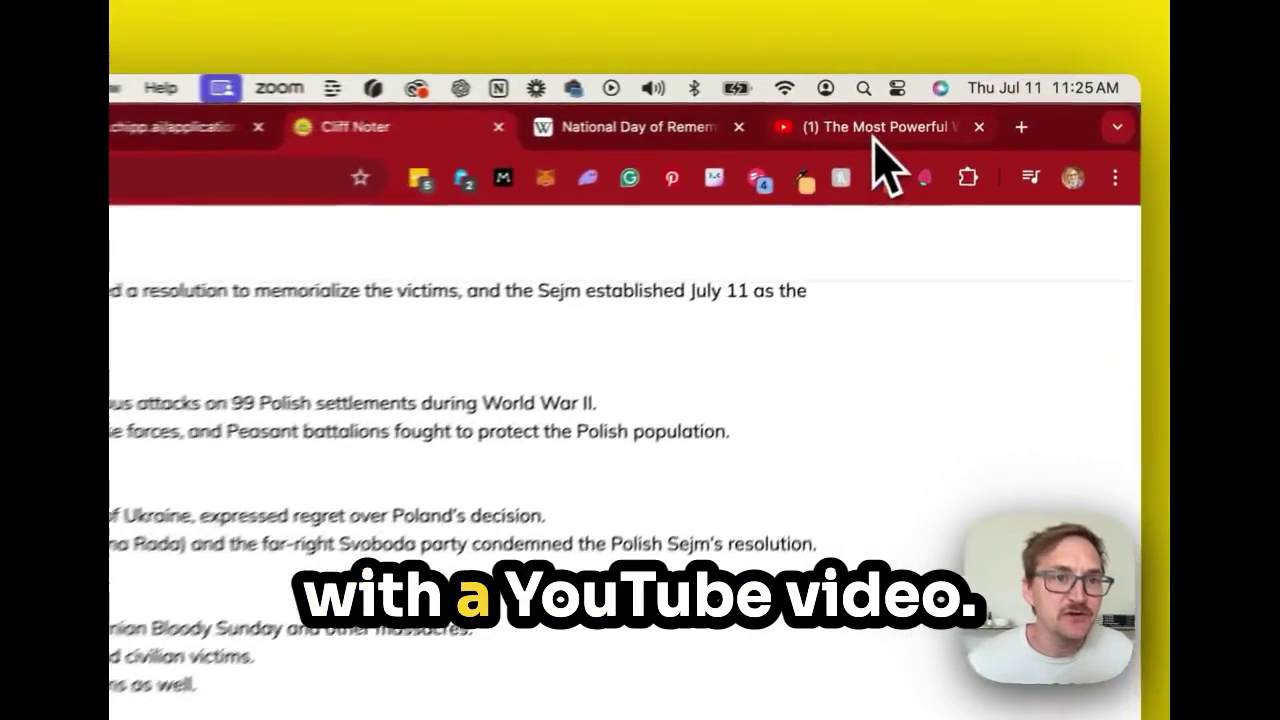
Copy the YouTube video's address and send it to Cliff Noter for summarizing.
click(961, 104)
click(476, 131)
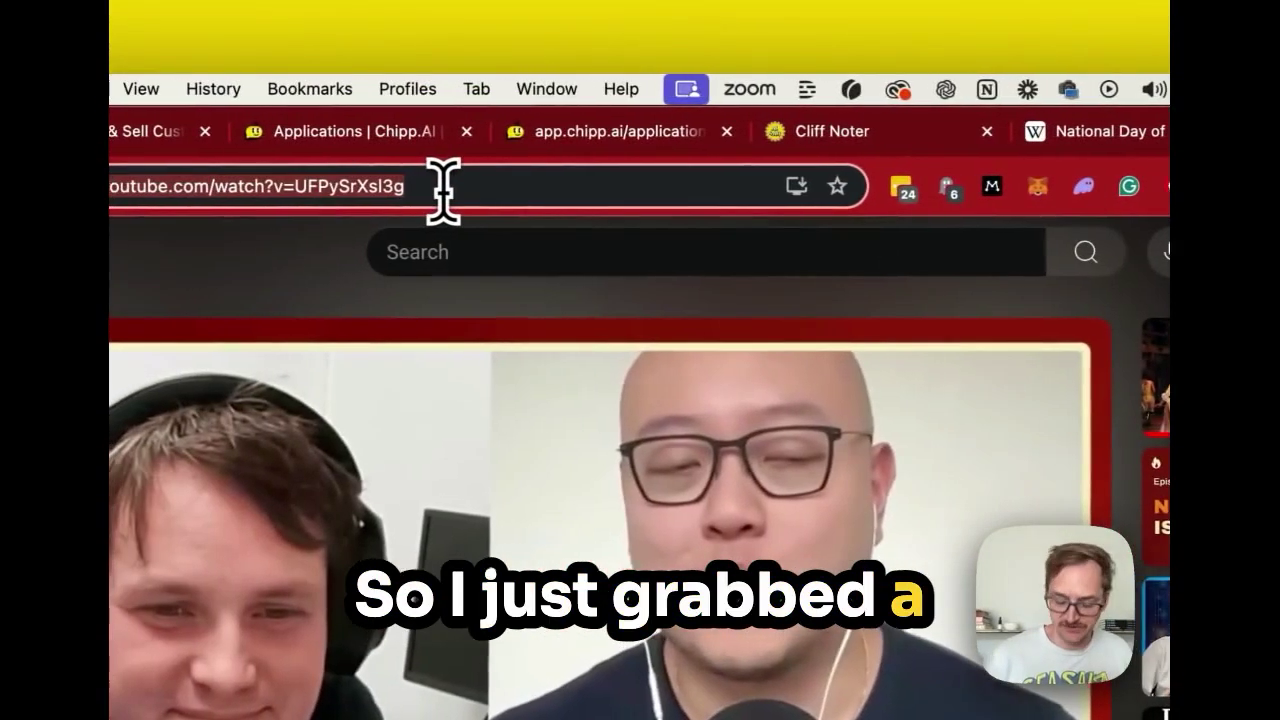
click(826, 131)
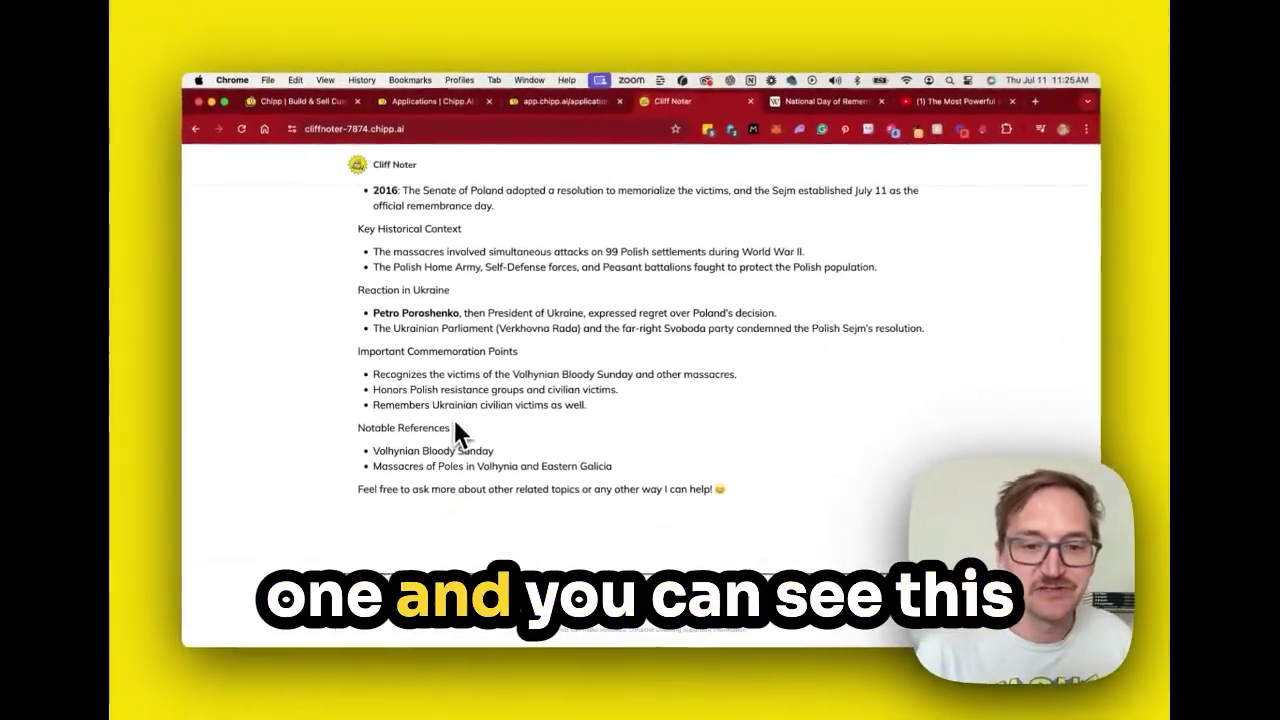
key(Return)
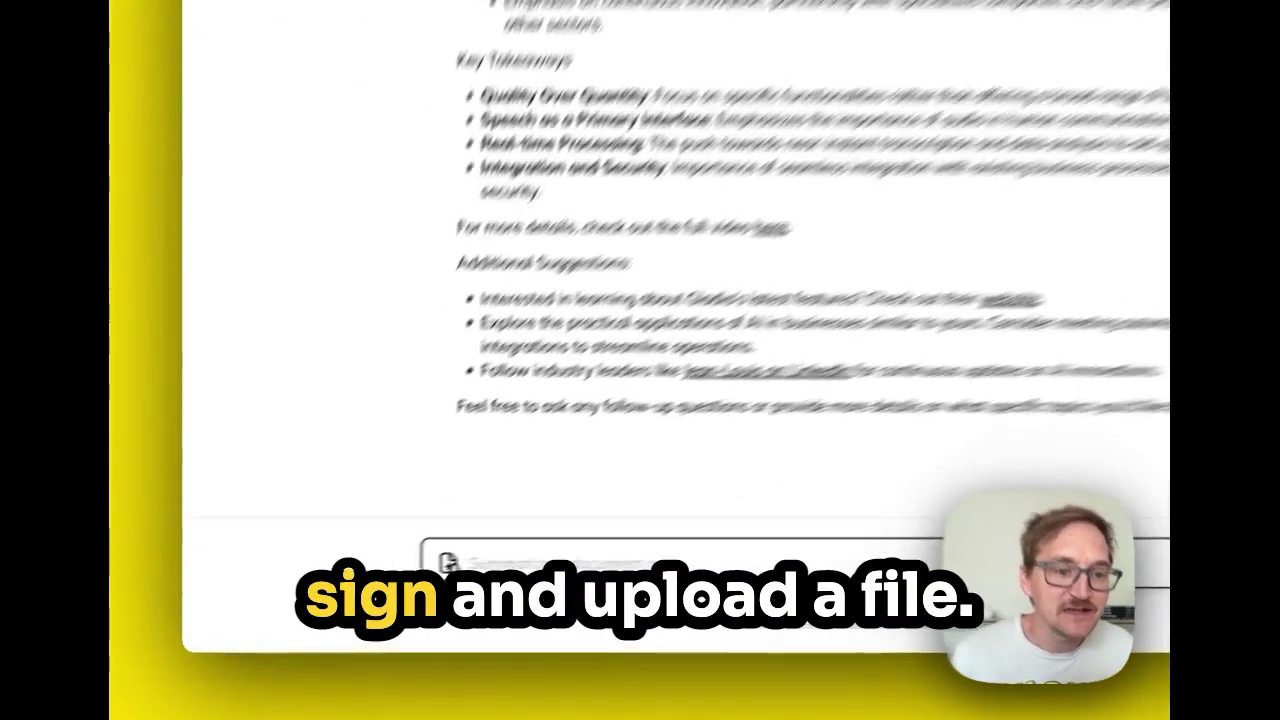
Attach the chapter 17 PDF with 'summarize for me', then ask about vibration of springs.
click(352, 584)
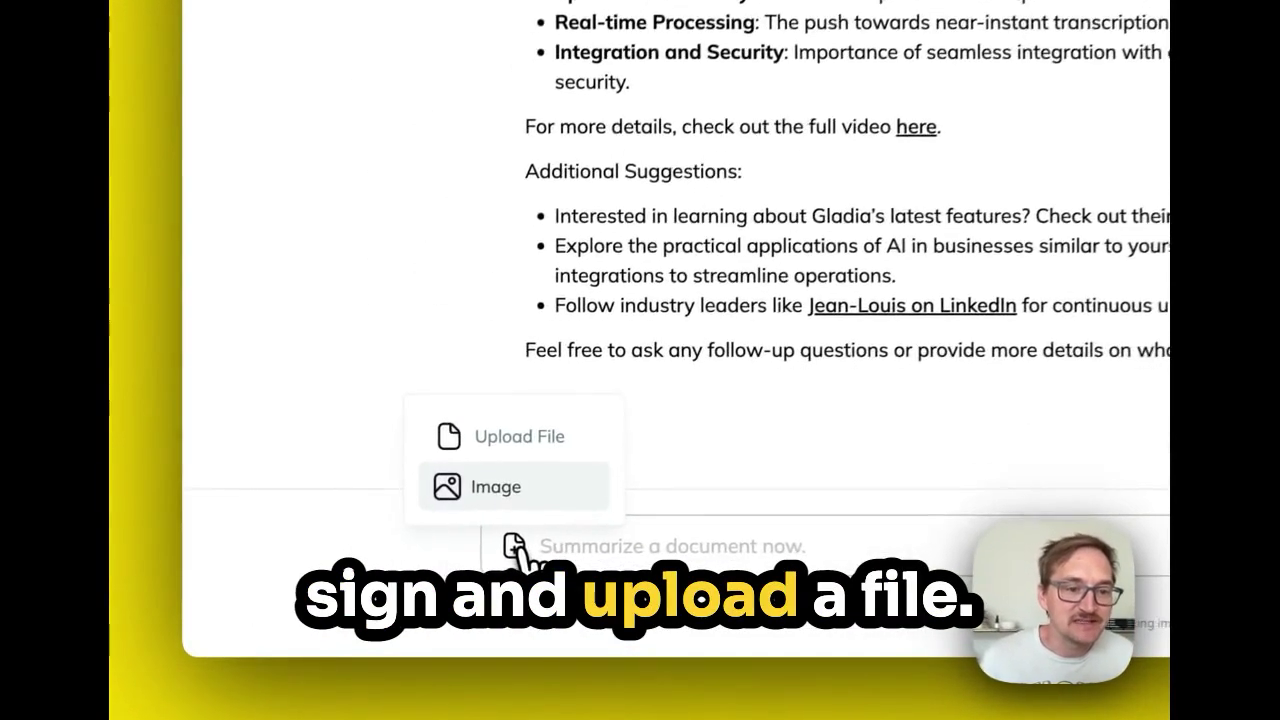
click(362, 541)
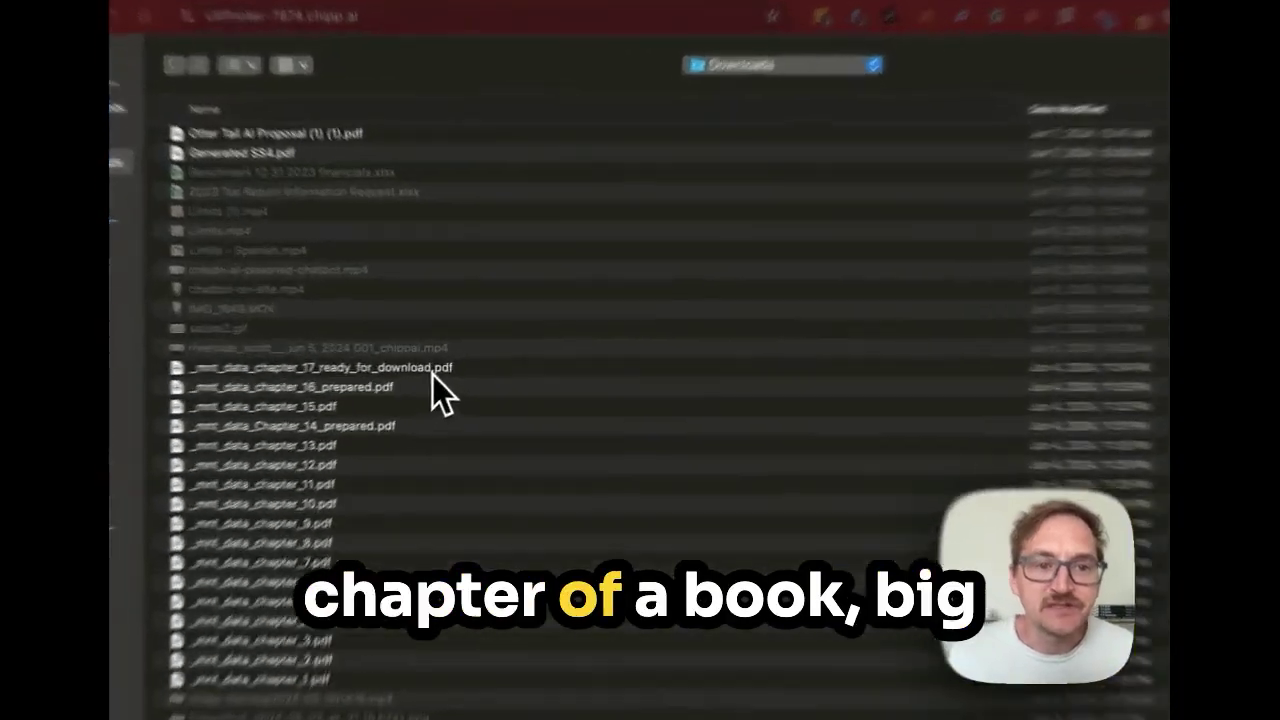
double_click(450, 360)
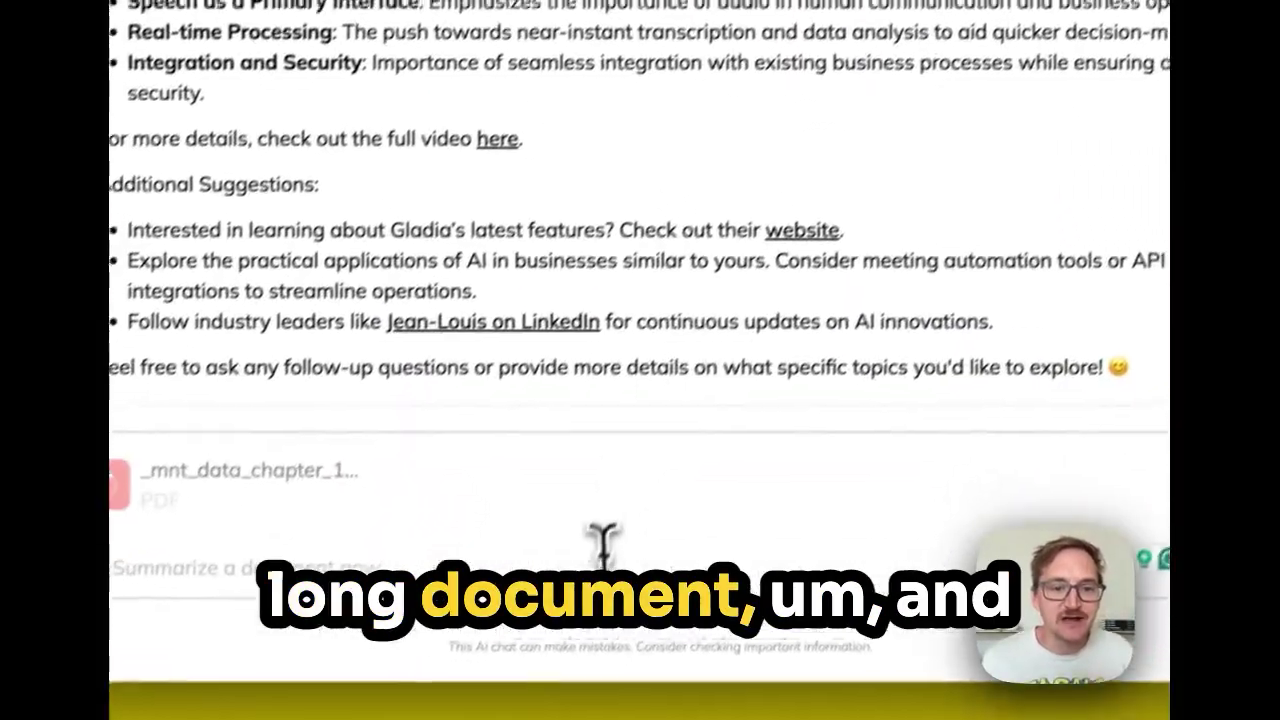
click(634, 534)
text(summariz)
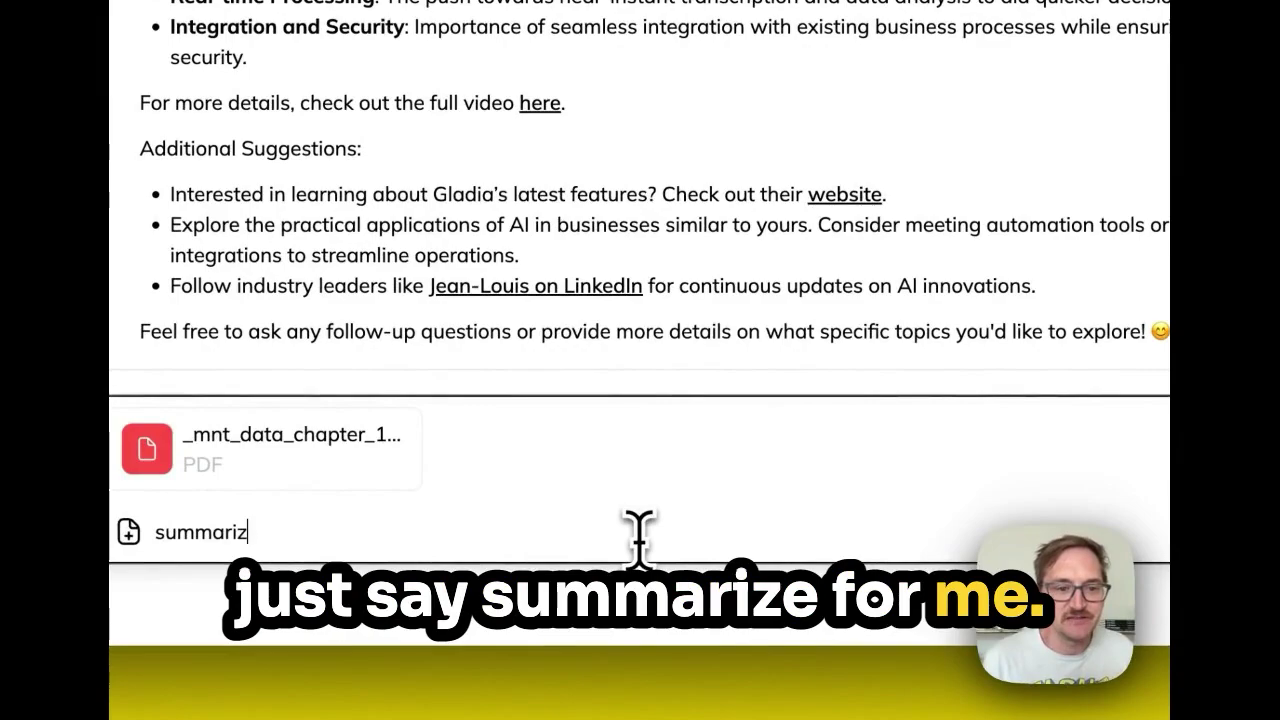
text(e for me)
key(Return)
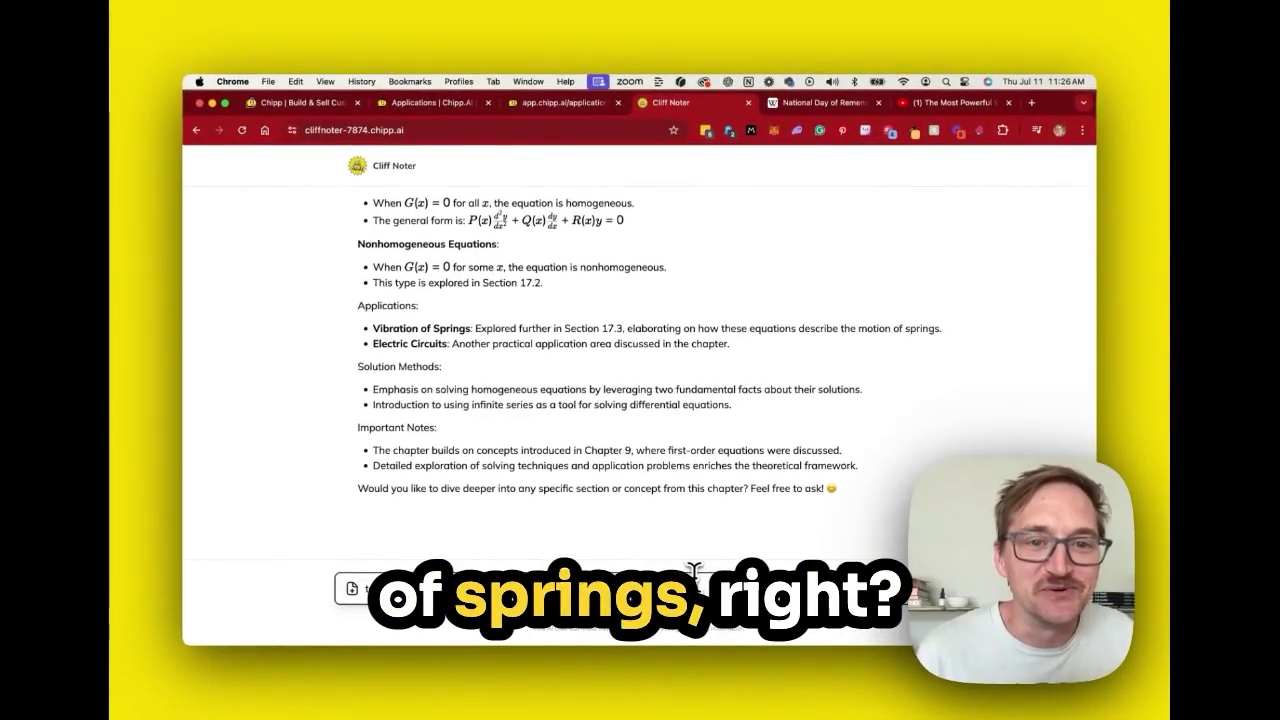
key(Return)
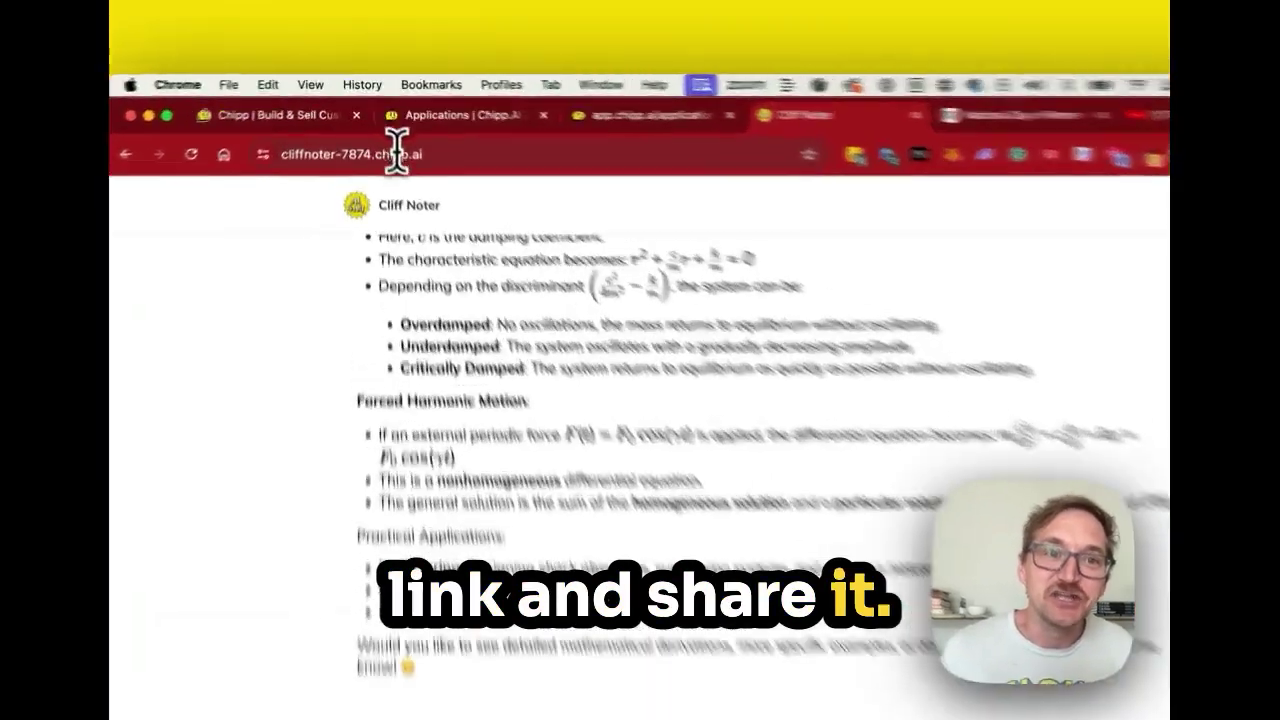
Return to Cliff Noter's build editor and open its Share page.
click(388, 130)
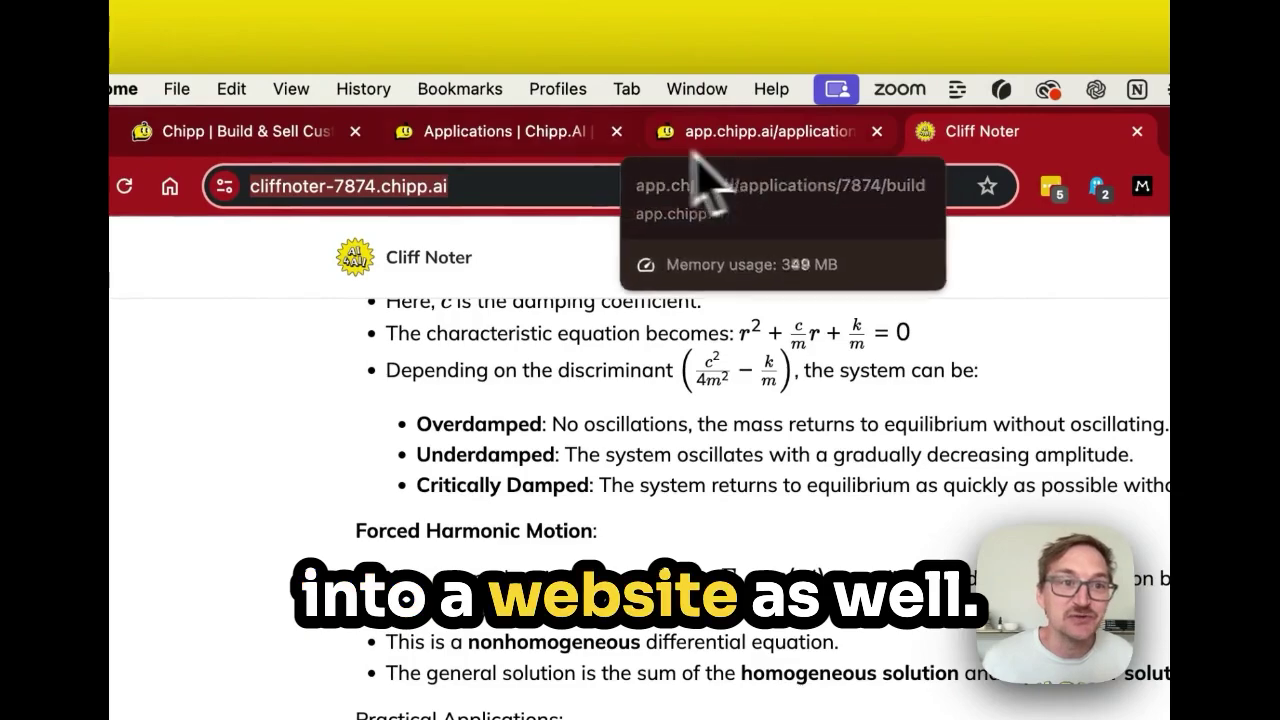
click(715, 142)
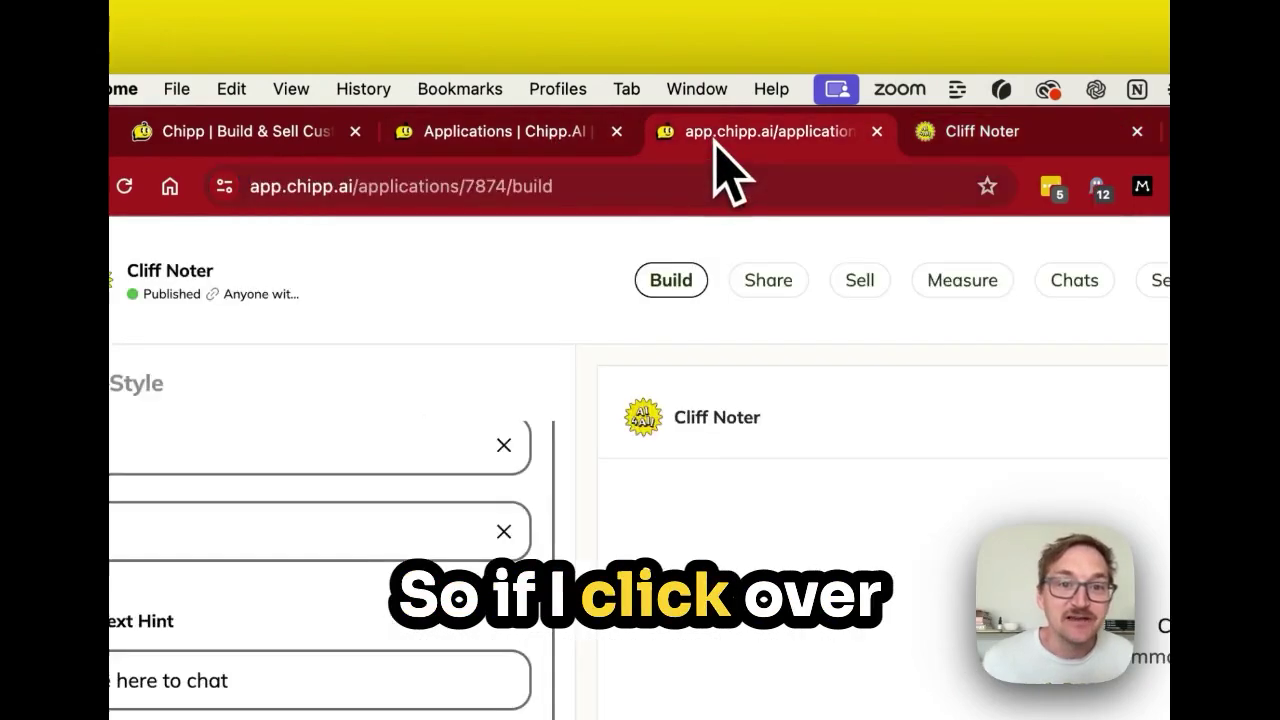
click(785, 285)
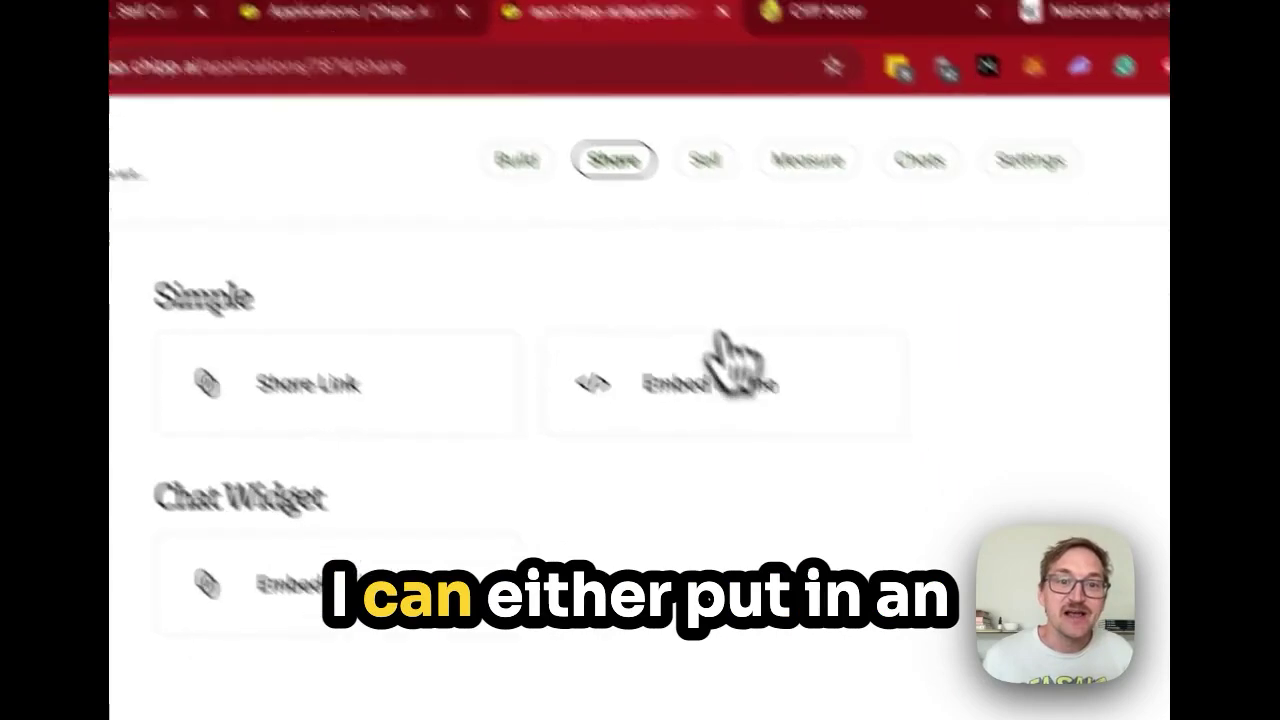
View and close the Embed Iframe and Embeddable Widget code dialogs.
click(720, 395)
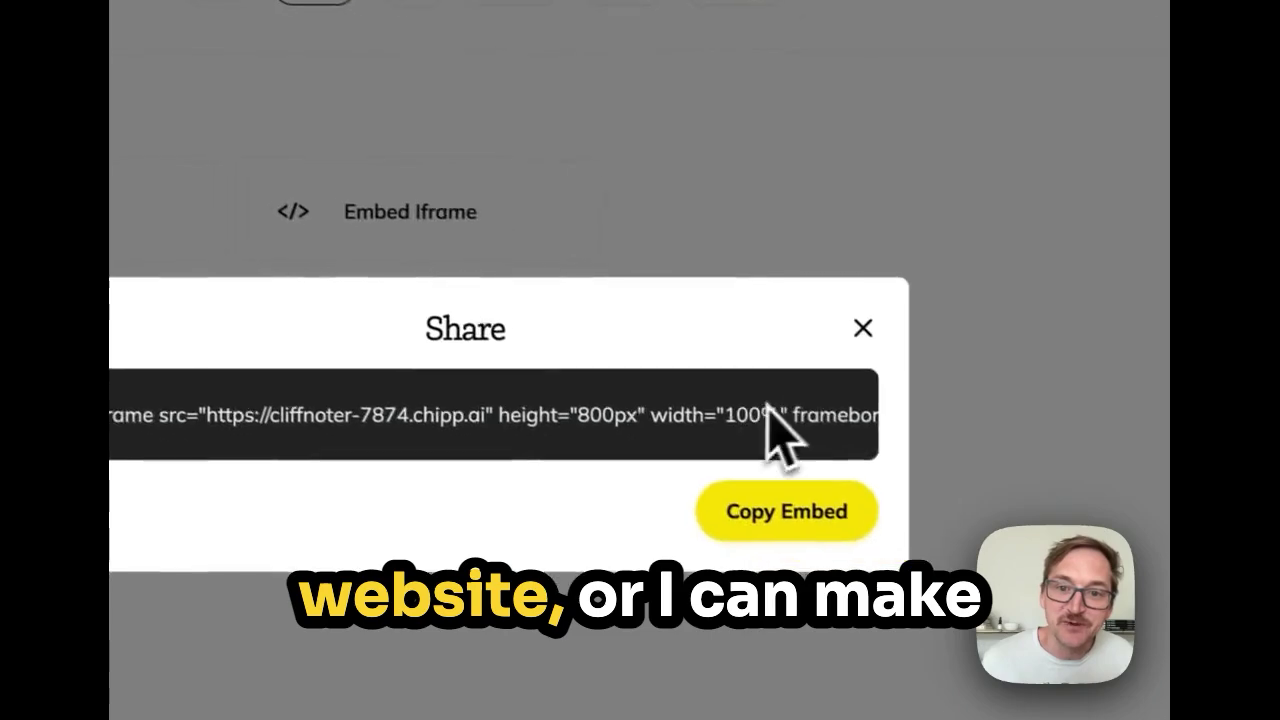
click(849, 324)
click(300, 403)
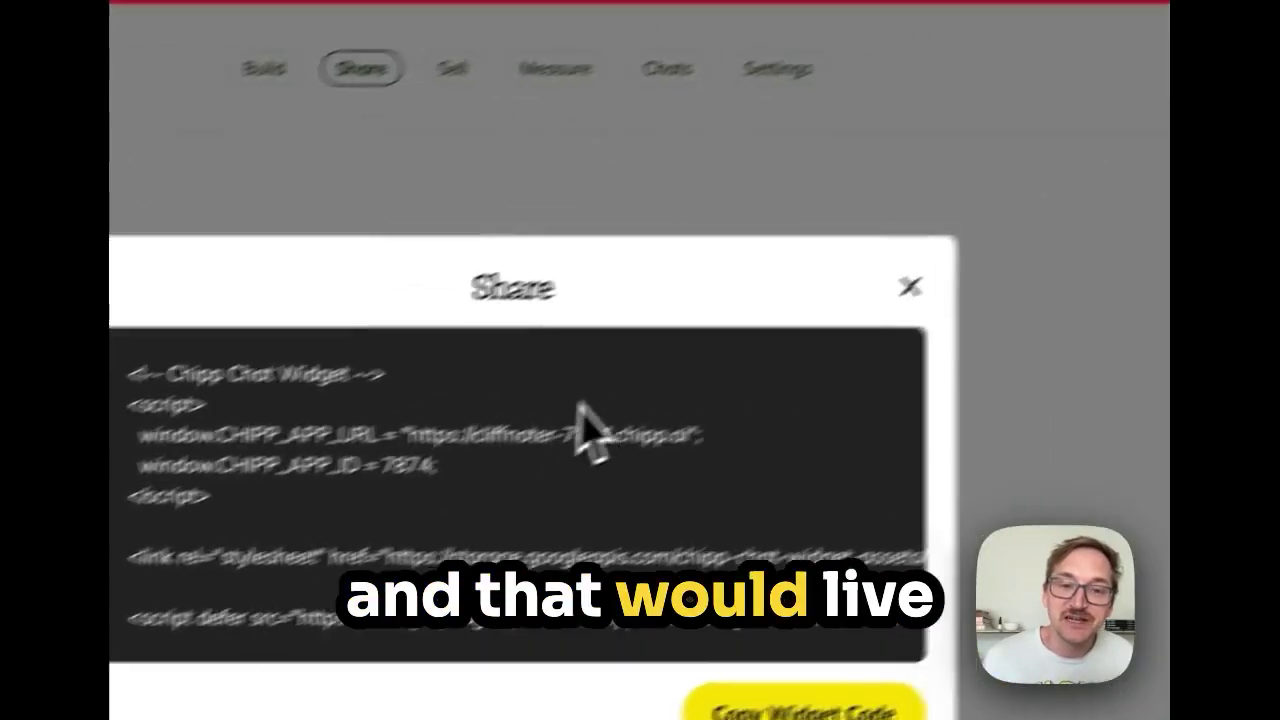
click(909, 287)
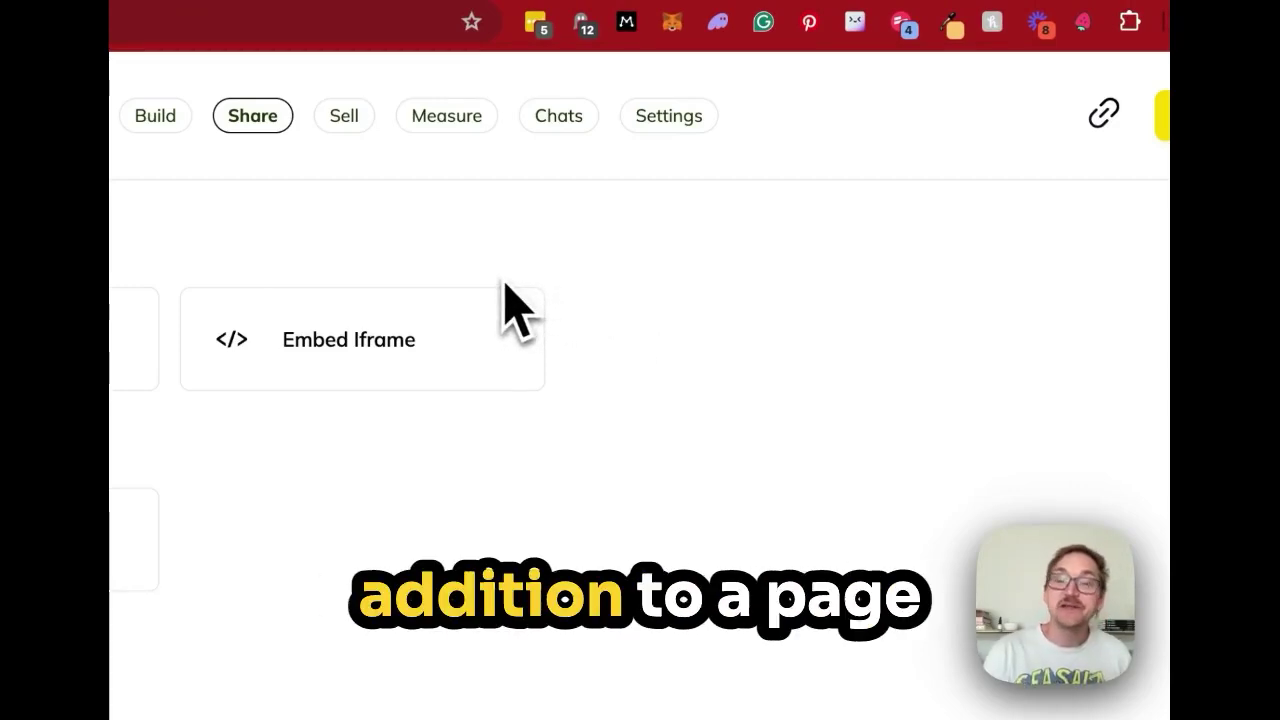